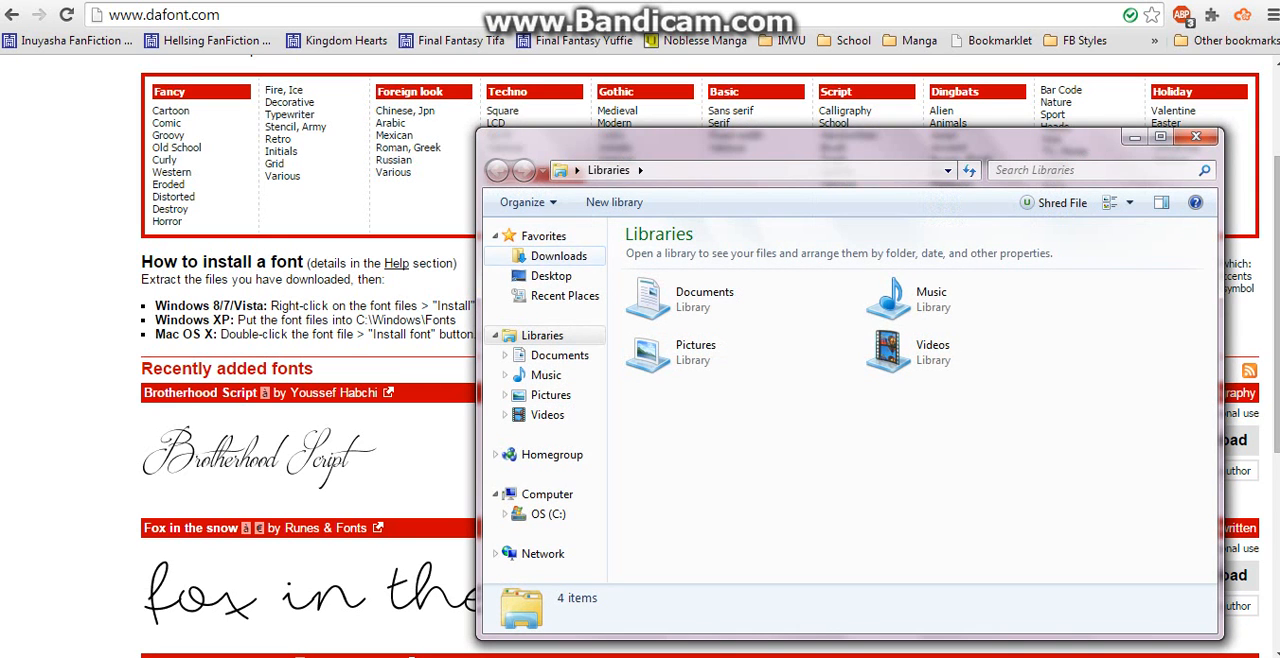
- Find and select the brotherhood_script zip file in the Downloads folder
click(558, 256)
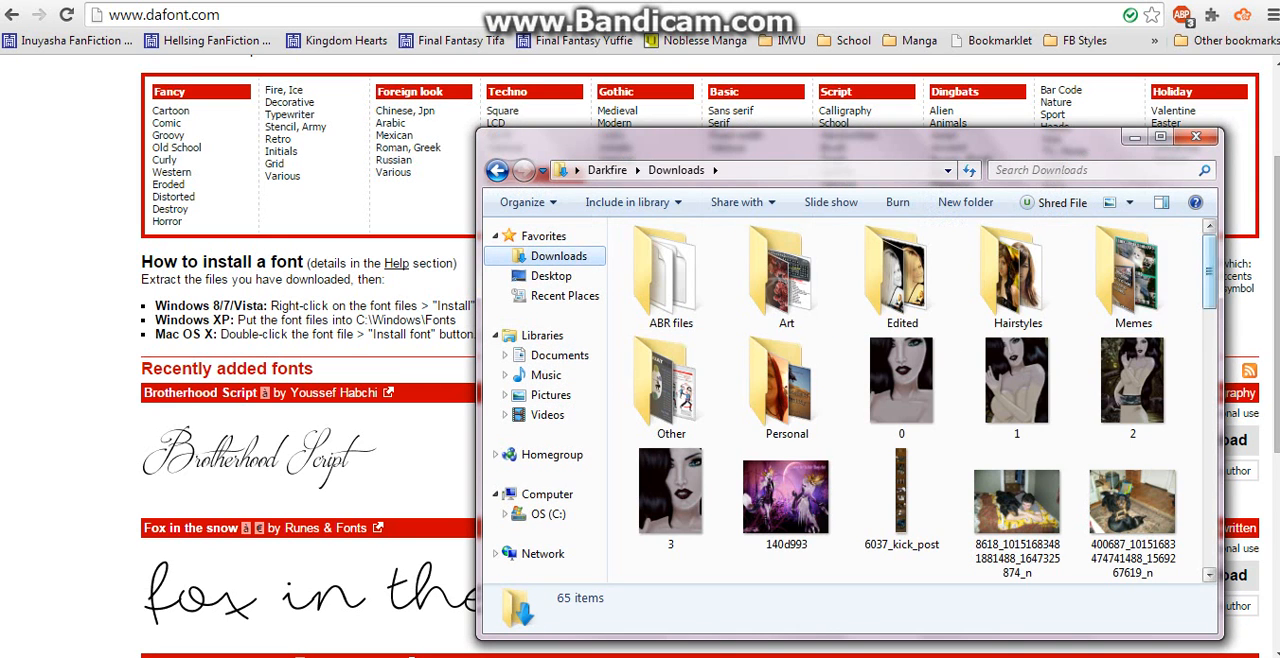
scroll(1015, 275, down, 2)
scroll(1015, 278, down, 3)
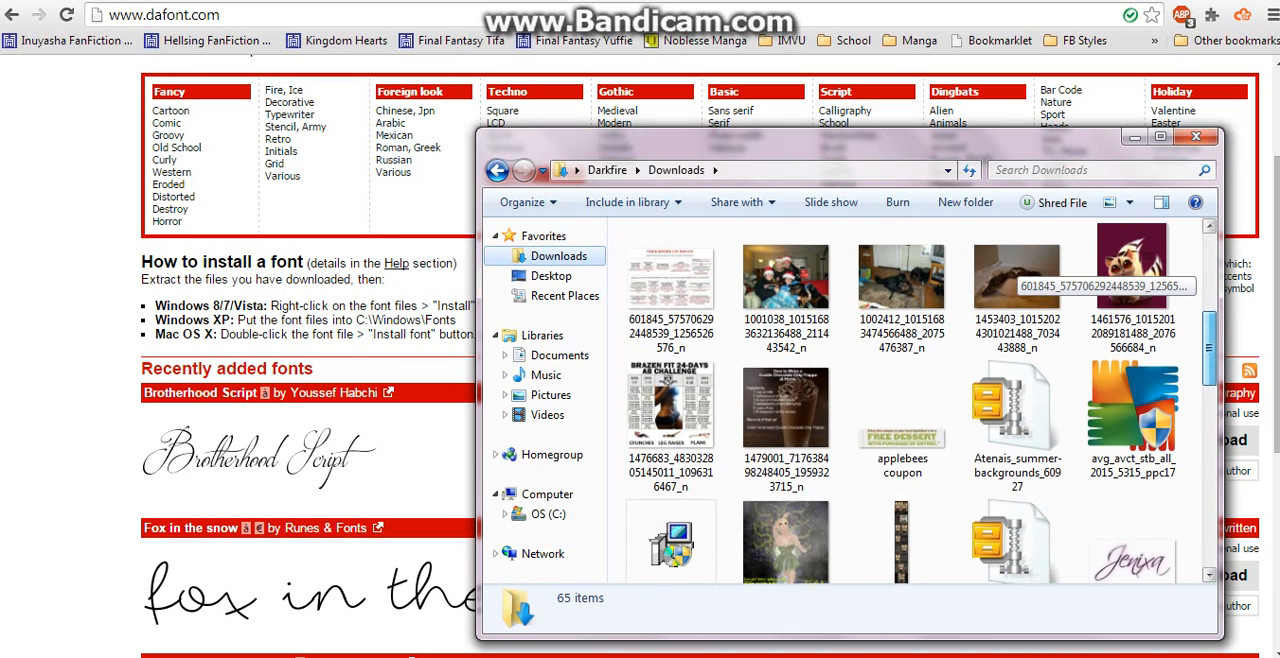
scroll(1015, 278, down, 1)
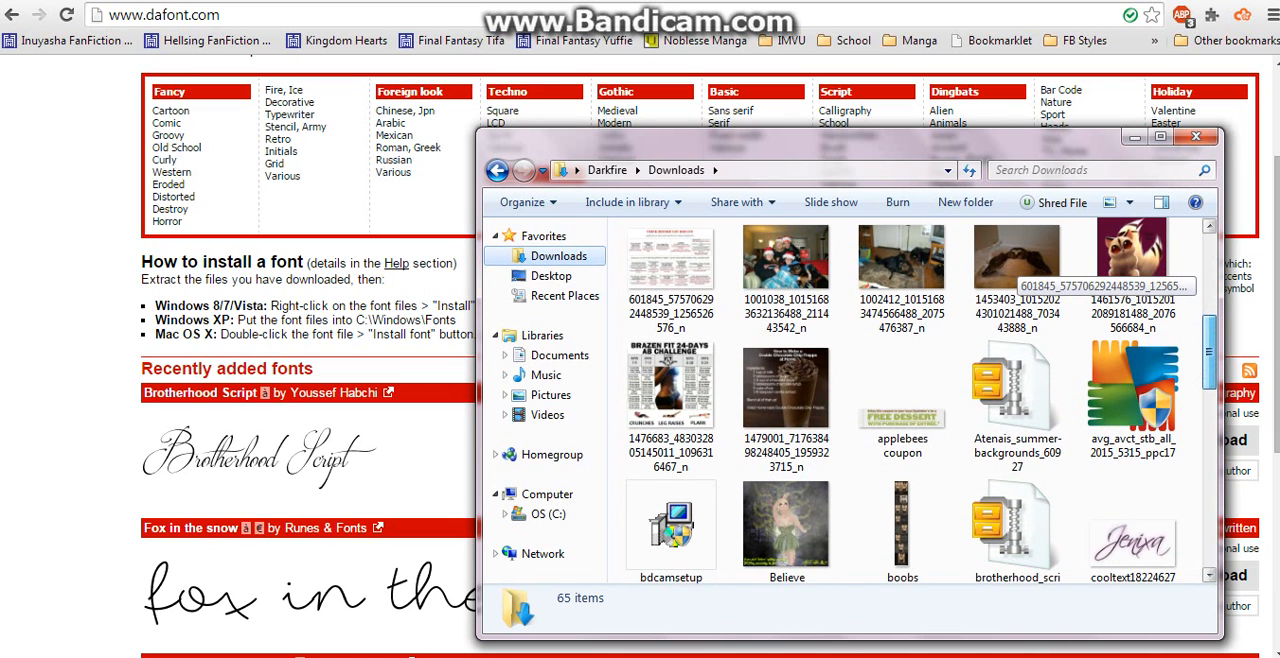
scroll(1015, 278, down, 3)
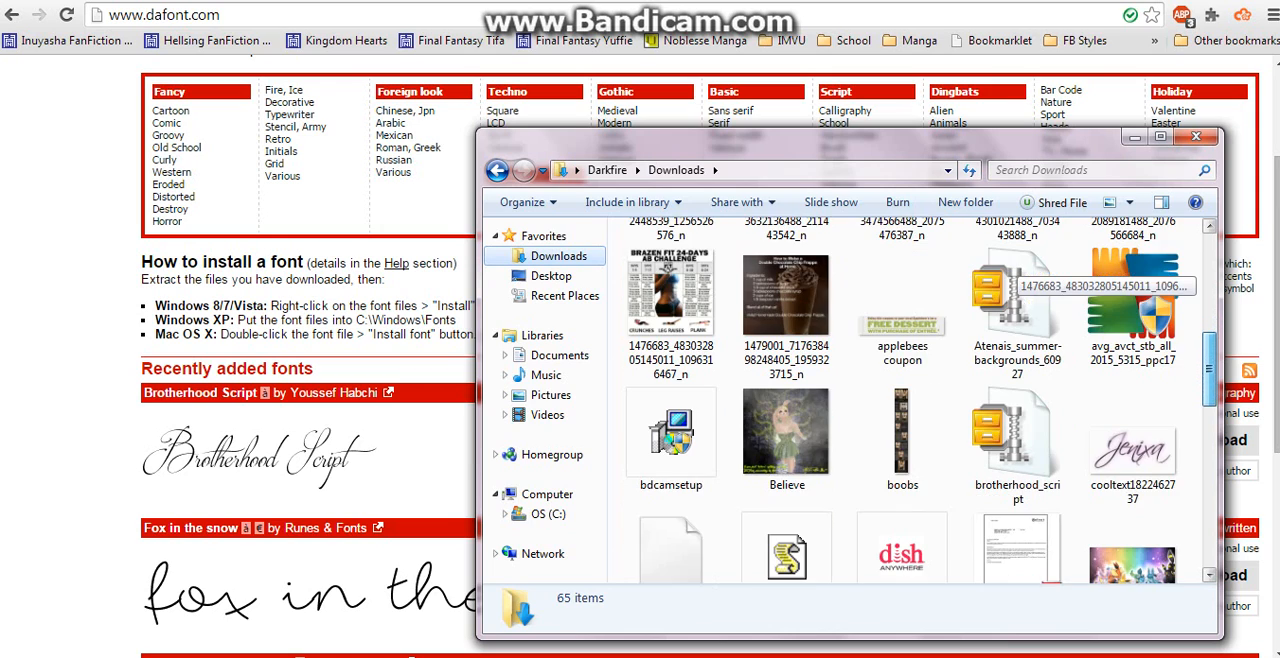
scroll(1015, 330, down, 3)
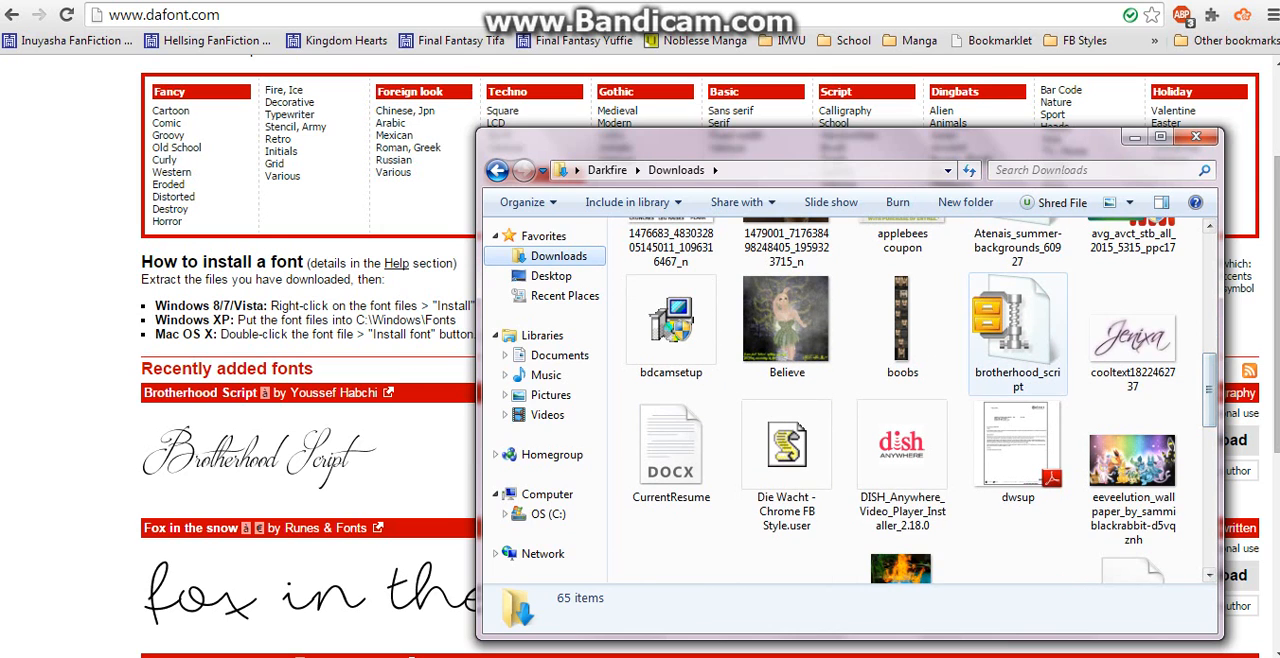
click(1002, 322)
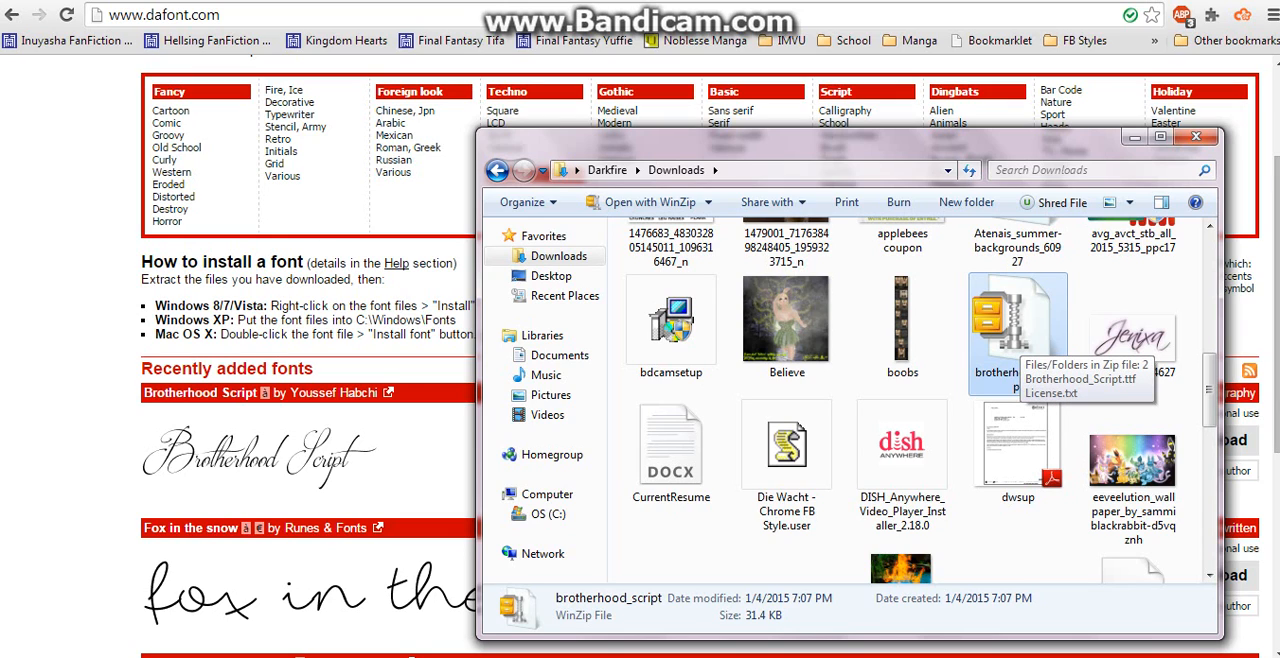
- Open the brotherhood_script archive with the WinZip evaluation version and select Brotherhood_Script.ttf inside it
double_click(1019, 337)
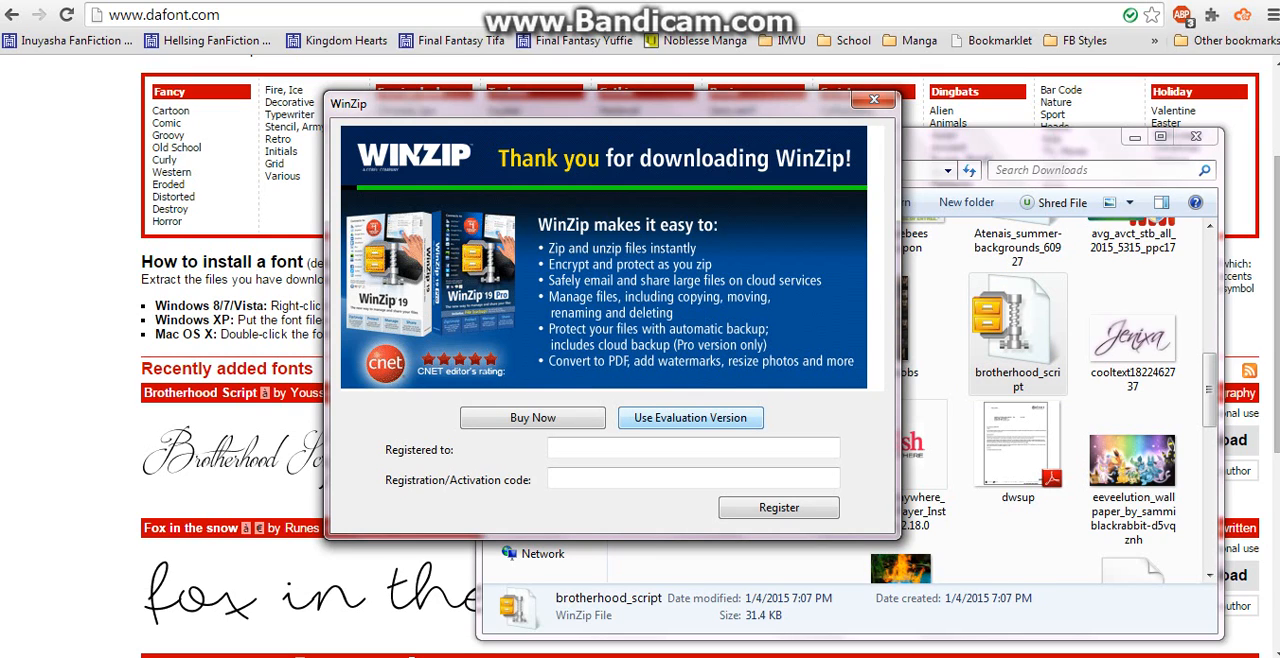
click(690, 417)
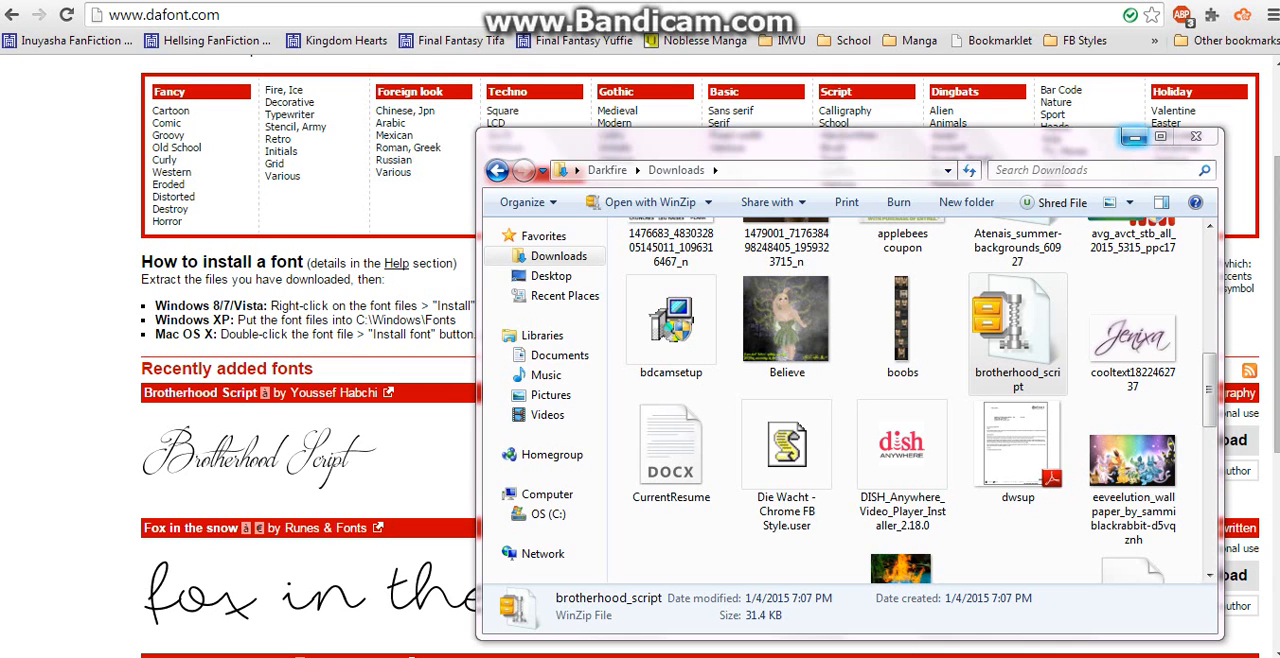
scroll(1010, 350, down, 1)
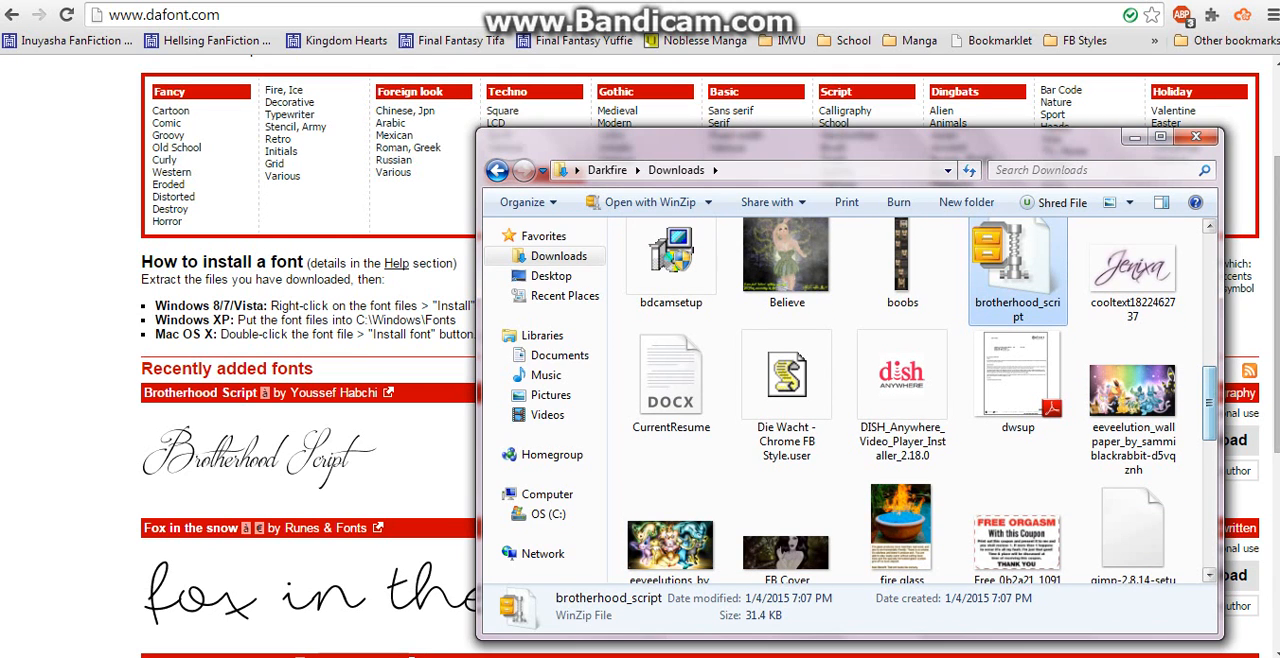
click(1134, 136)
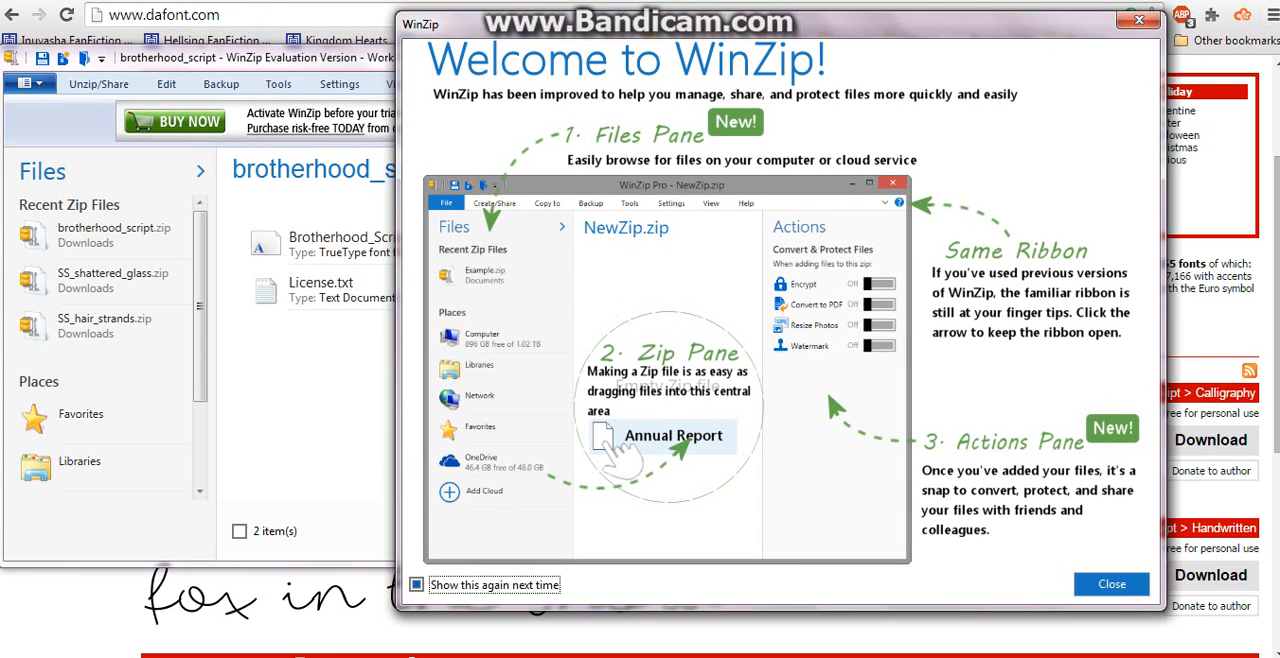
click(1139, 20)
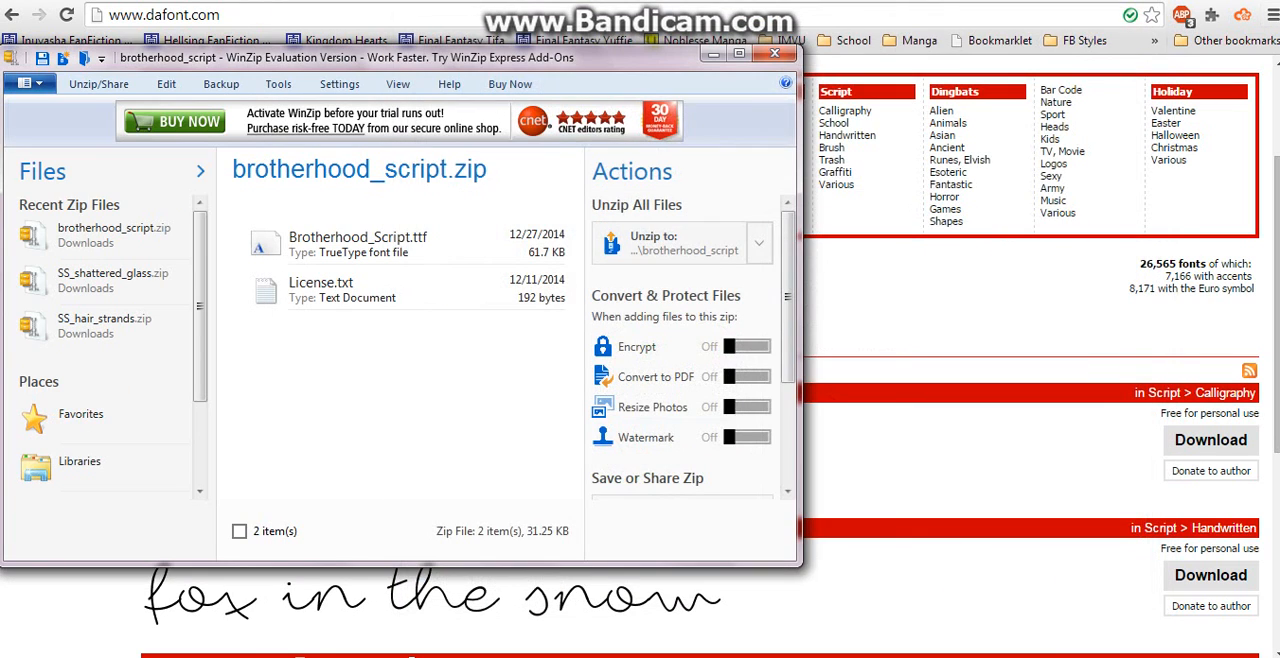
click(358, 244)
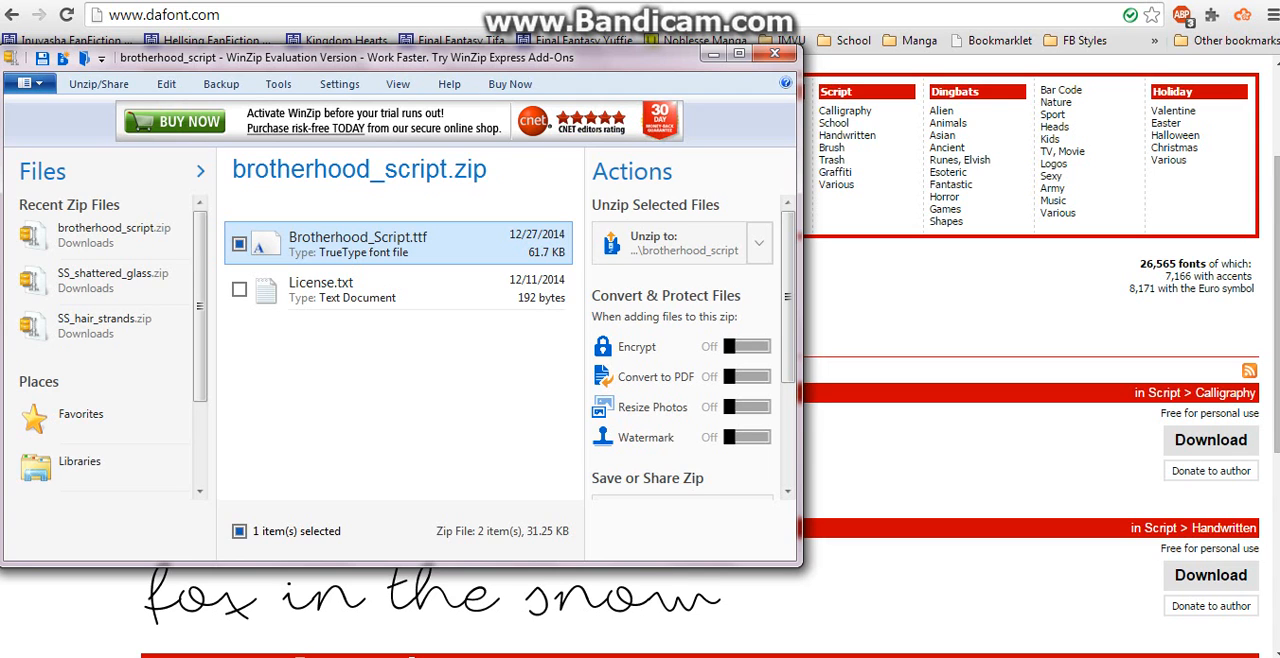
- Switch back to the file explorer and open the fonts folder inside the user folder's .gimp-2.8 directory
key(alt+Tab)
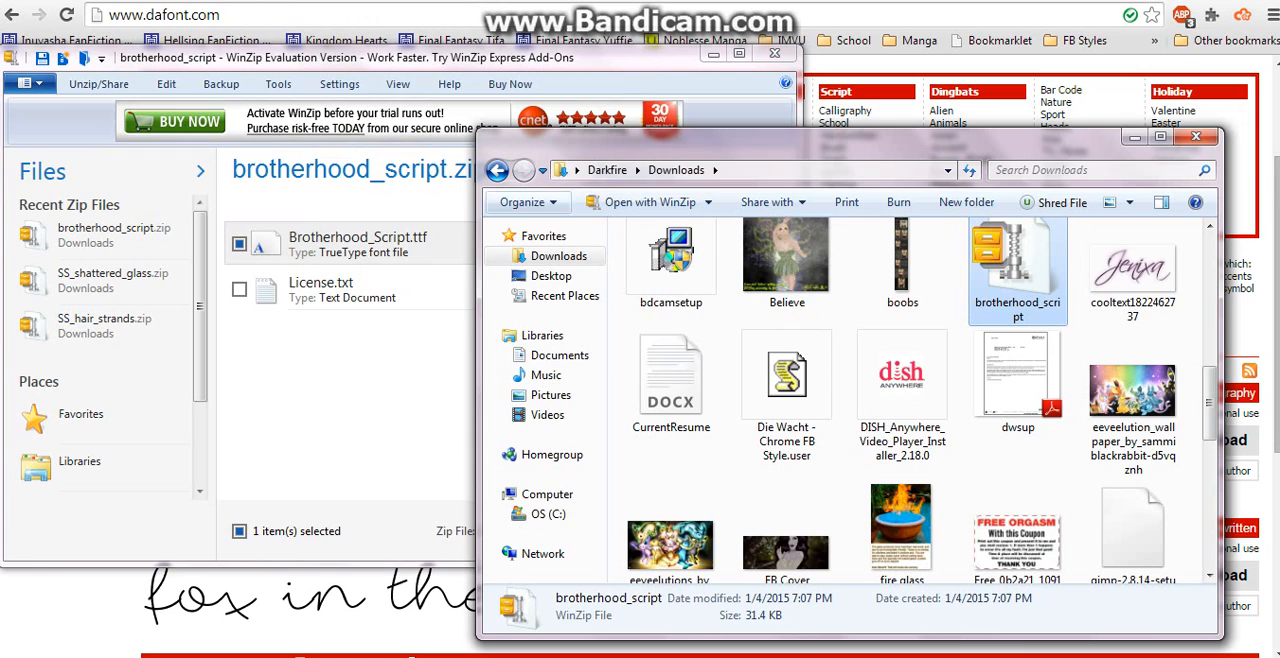
click(607, 170)
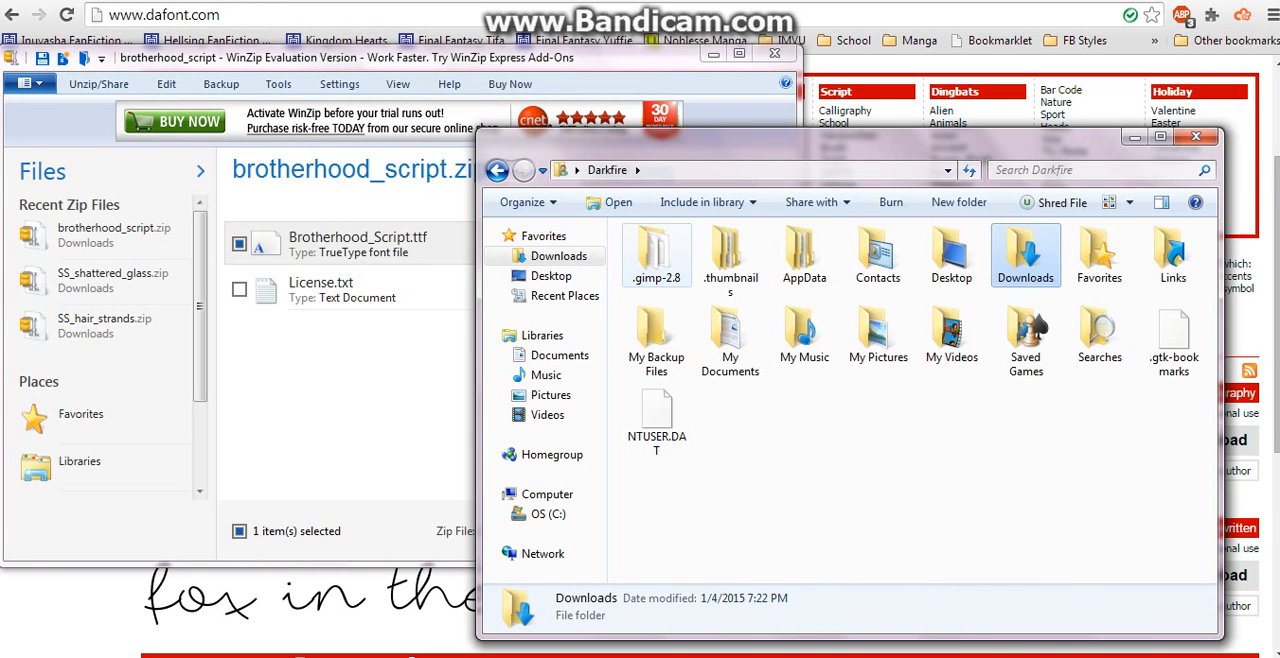
double_click(656, 252)
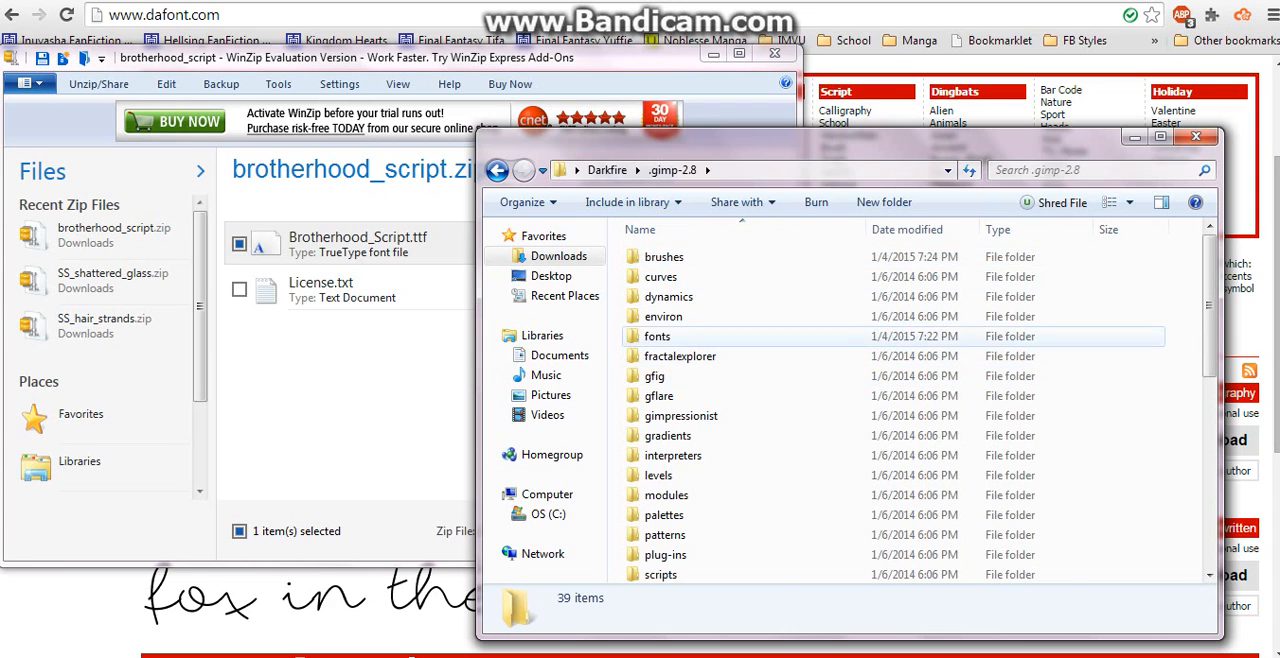
double_click(657, 336)
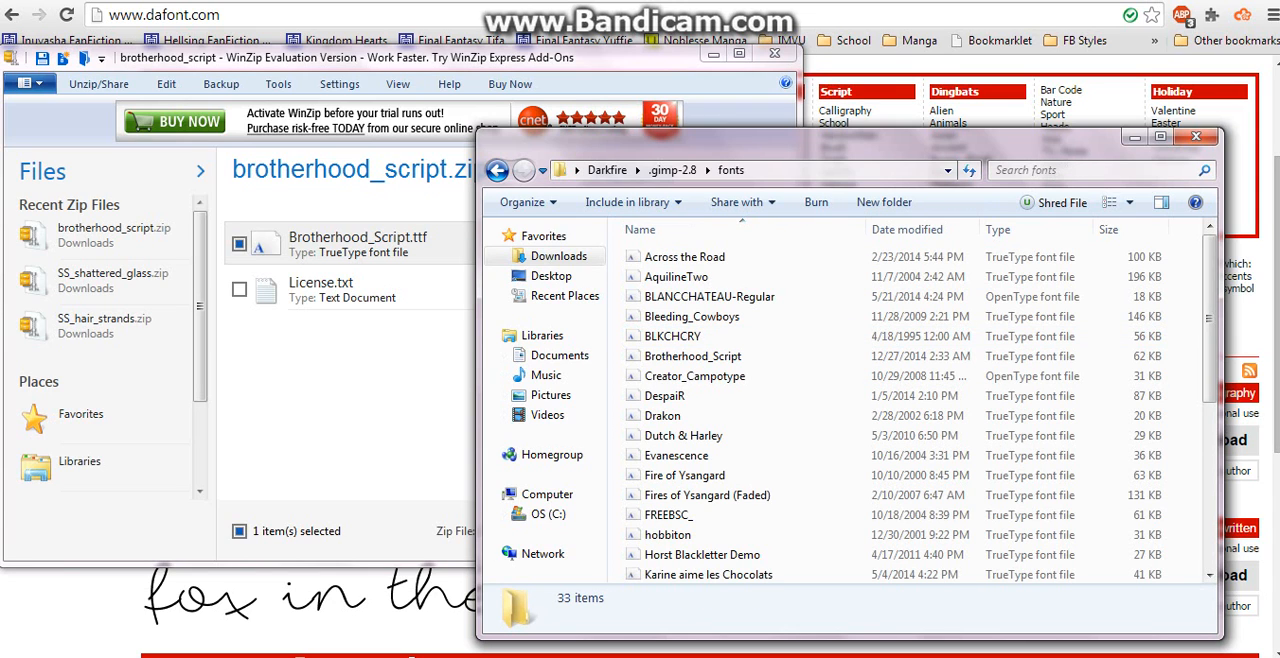
- Move Brotherhood_Script.ttf from the archive into the GIMP fonts folder, replacing the existing copy, and close WinZip
click(357, 244)
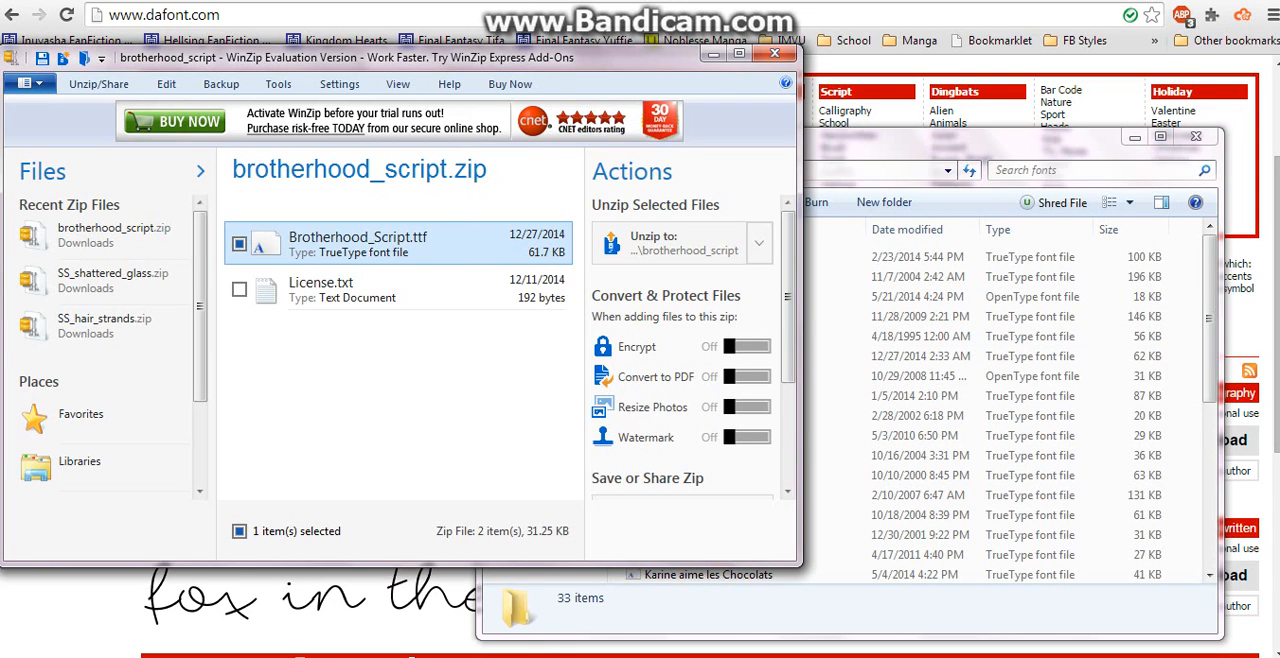
drag(357, 244, 860, 297)
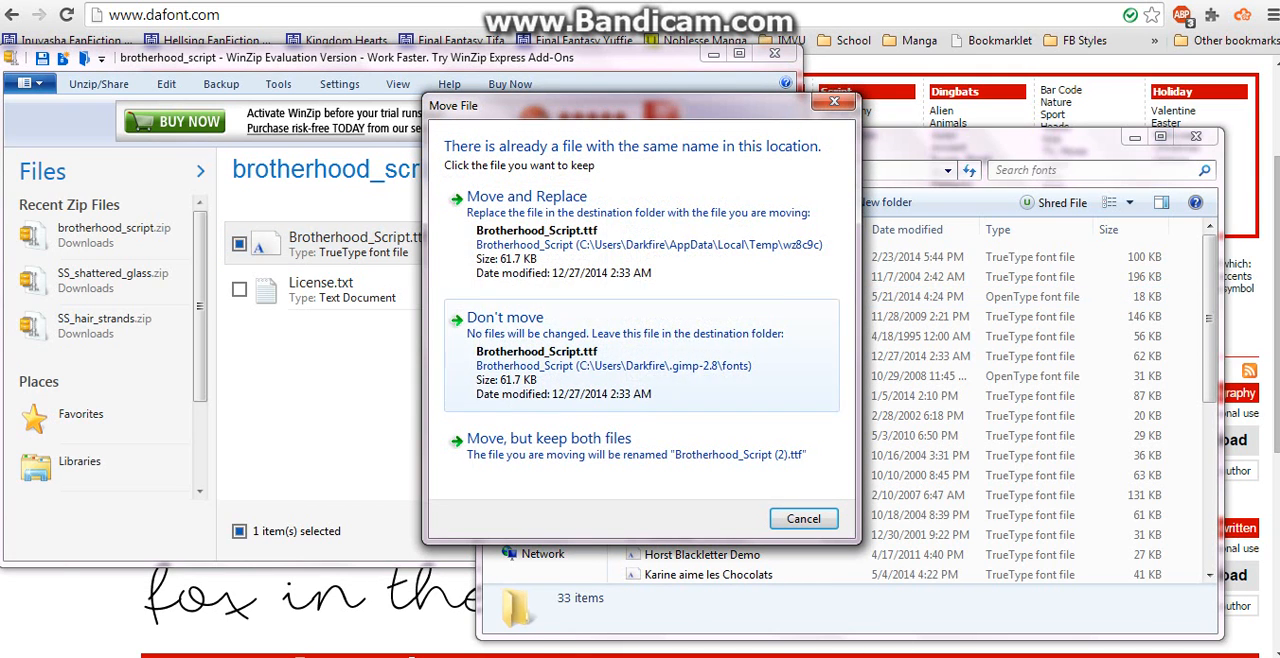
click(641, 236)
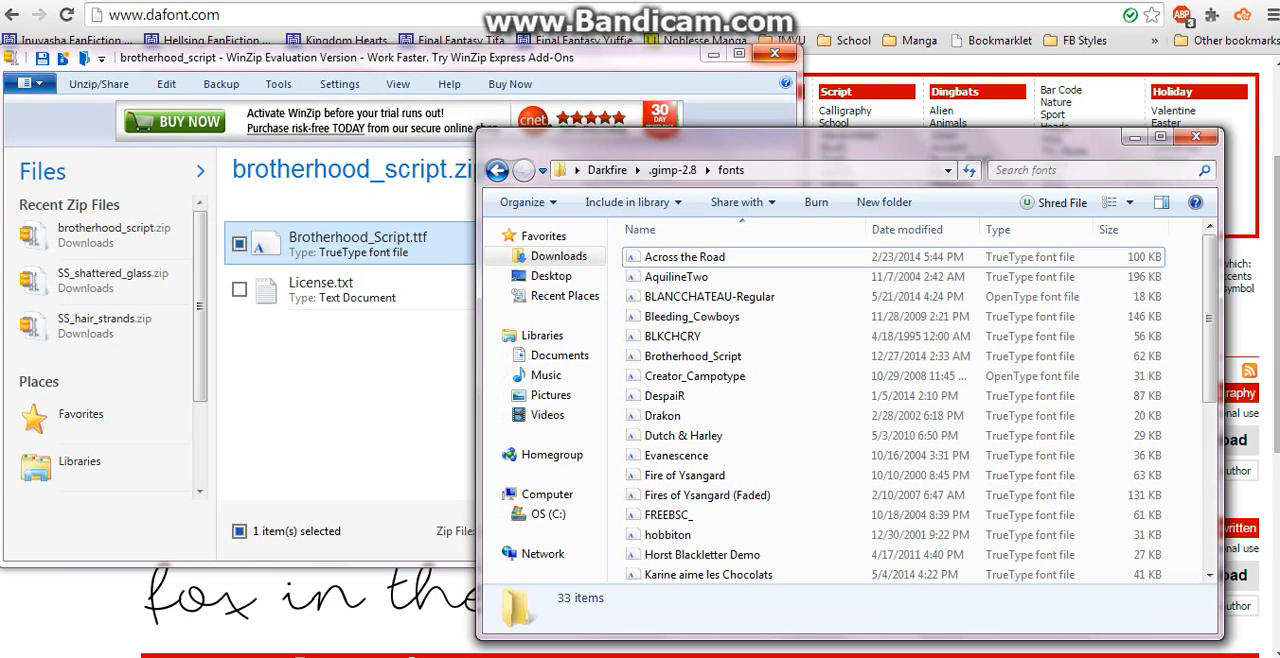
click(774, 53)
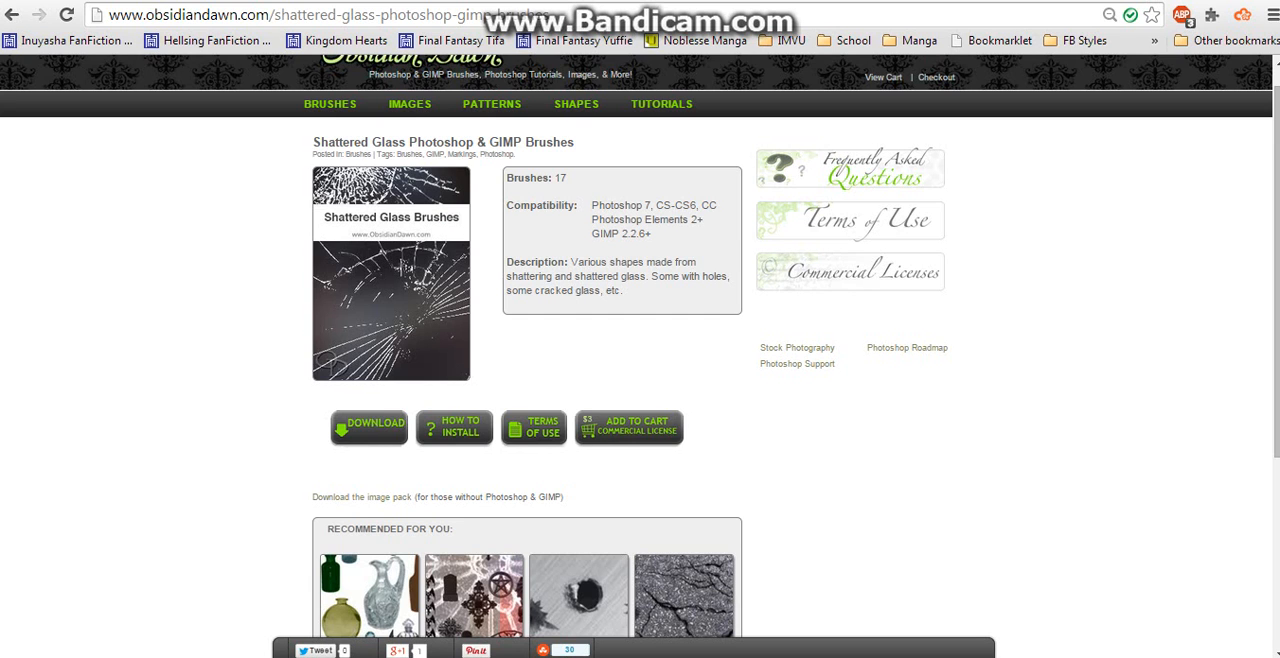
- Open the Shattered Glass Brushes page from the Markings brush category on the Obsidian Dawn site
mouse_move(330, 104)
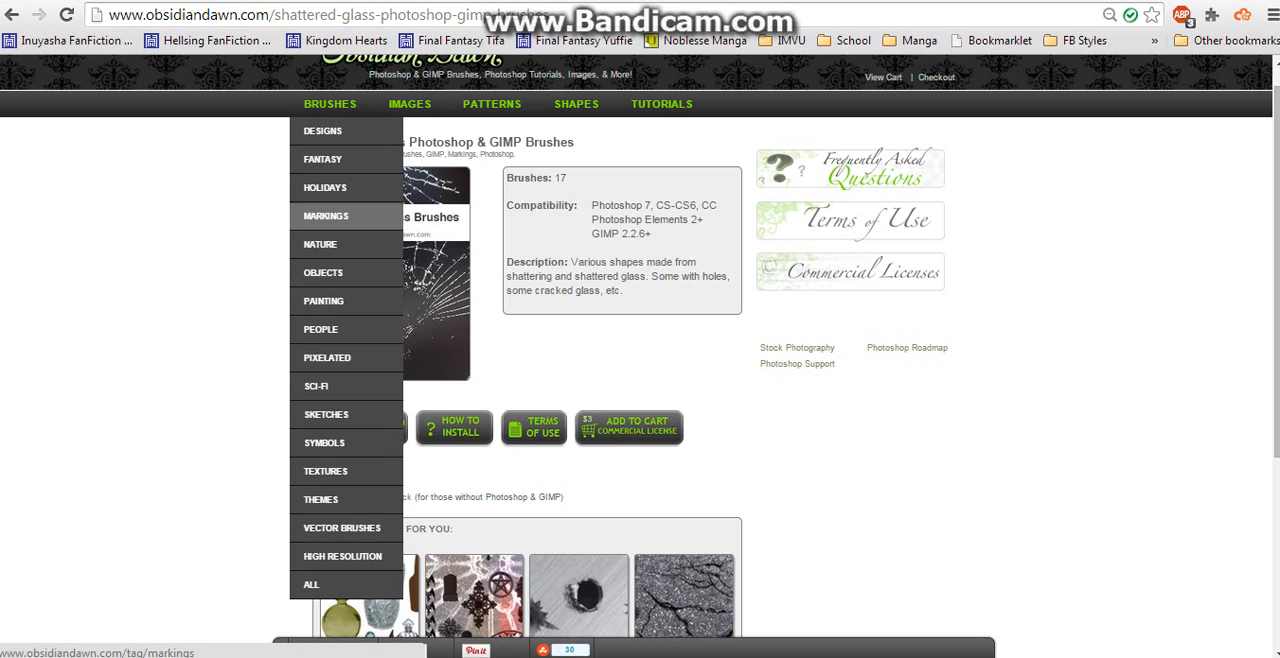
click(326, 216)
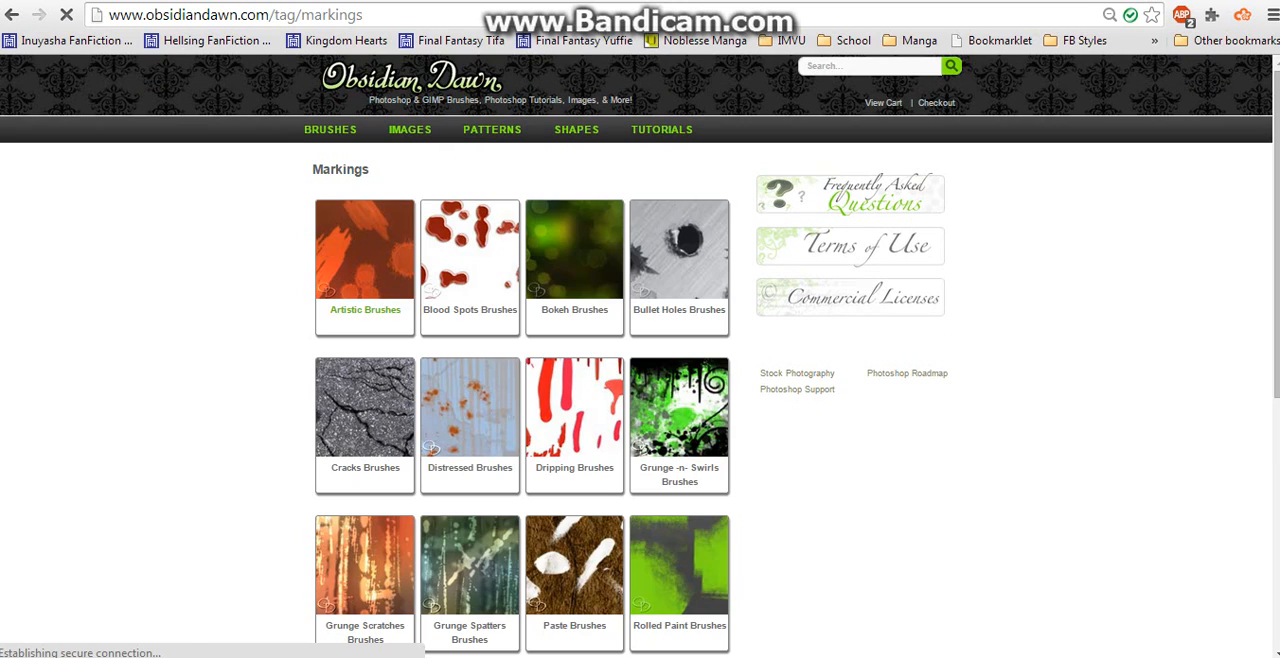
scroll(640, 360, down, 3)
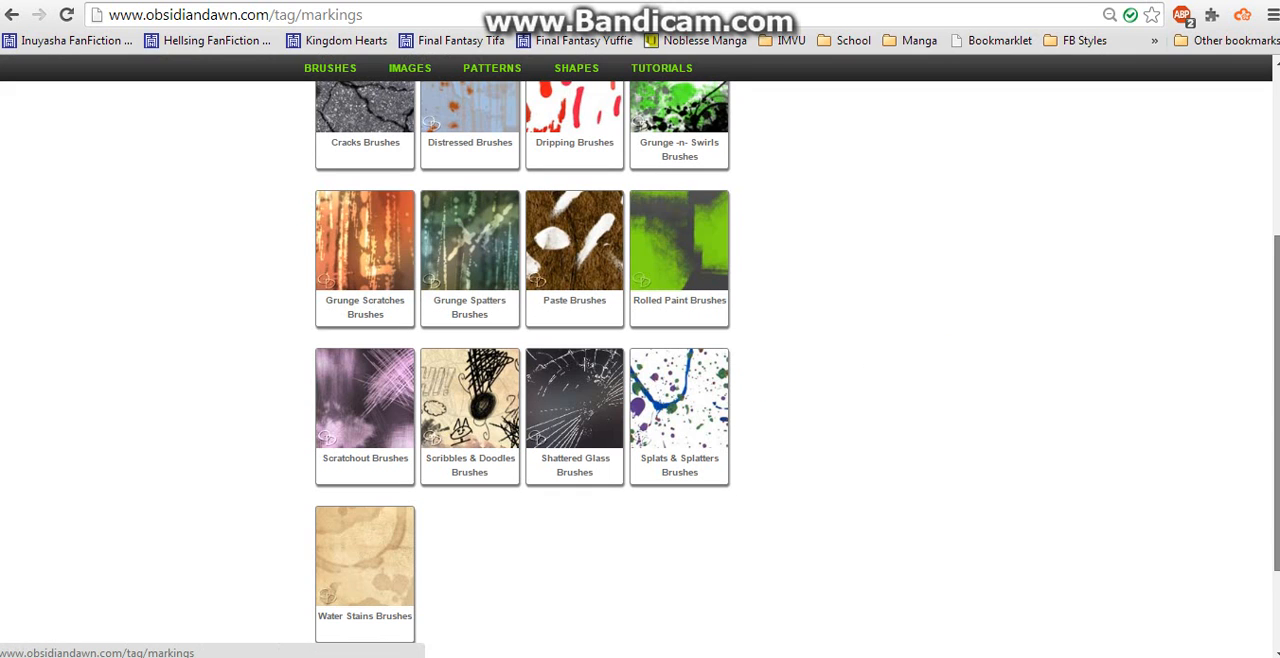
scroll(575, 410, down, 1)
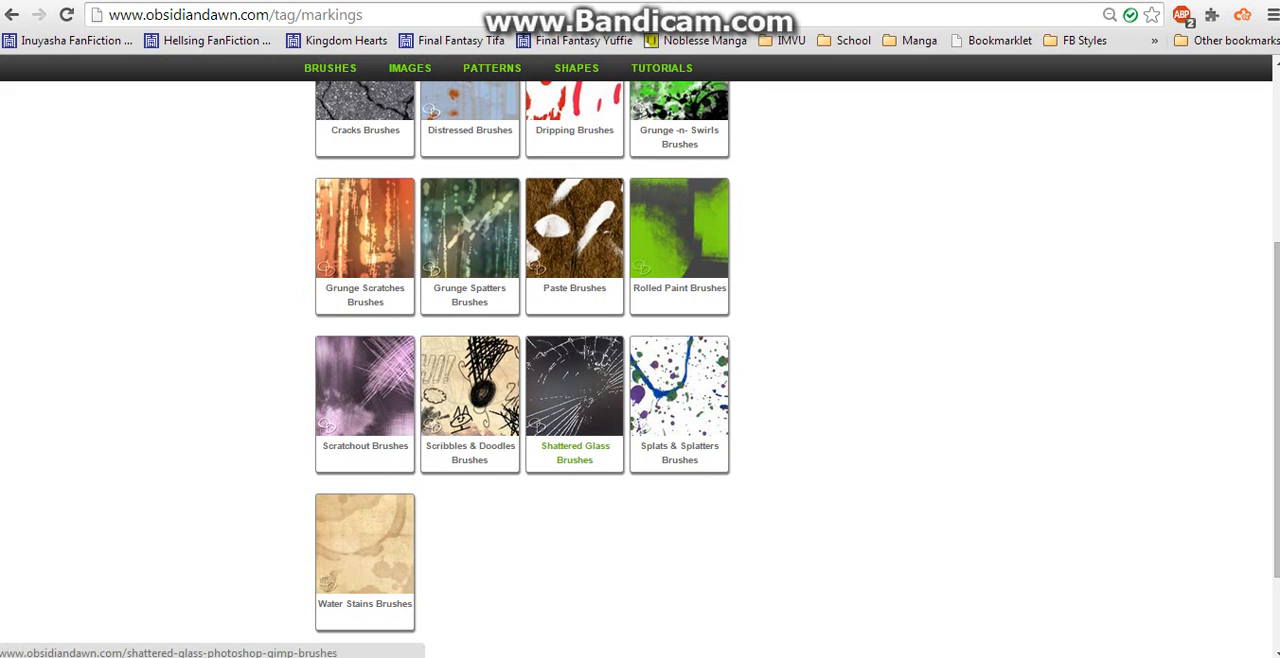
click(575, 410)
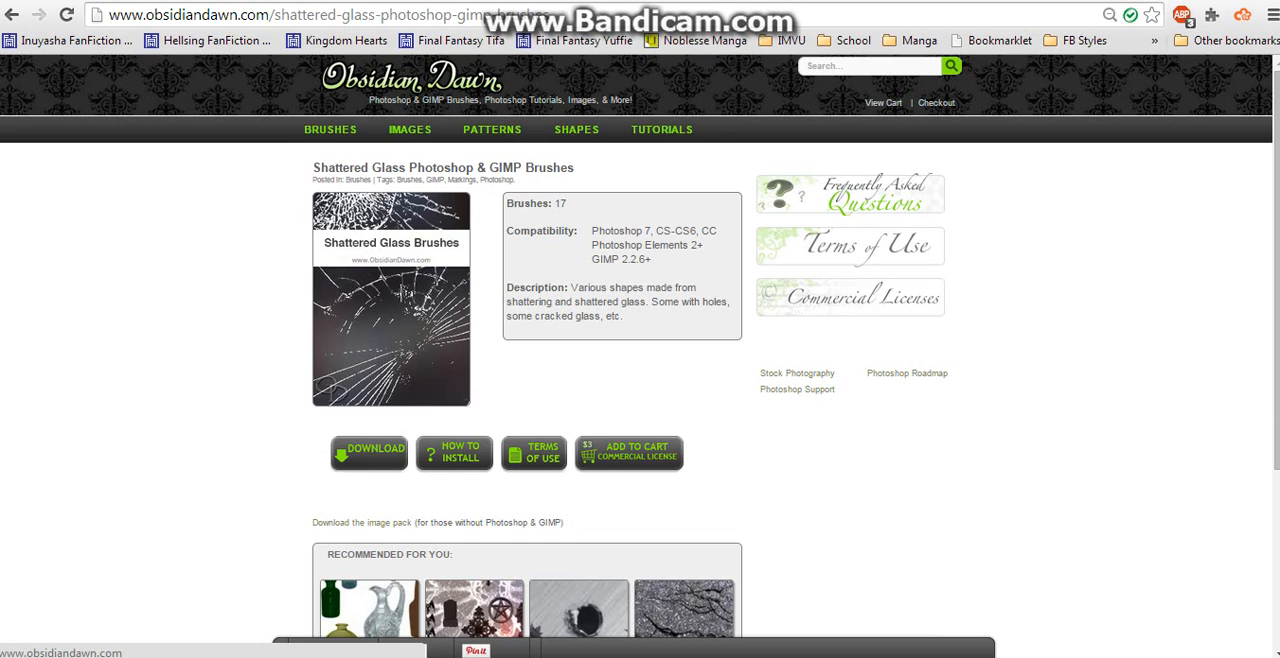
- Switch to the file explorer and open the SS_shattered_glass zip file from the Downloads folder
key(alt+Tab)
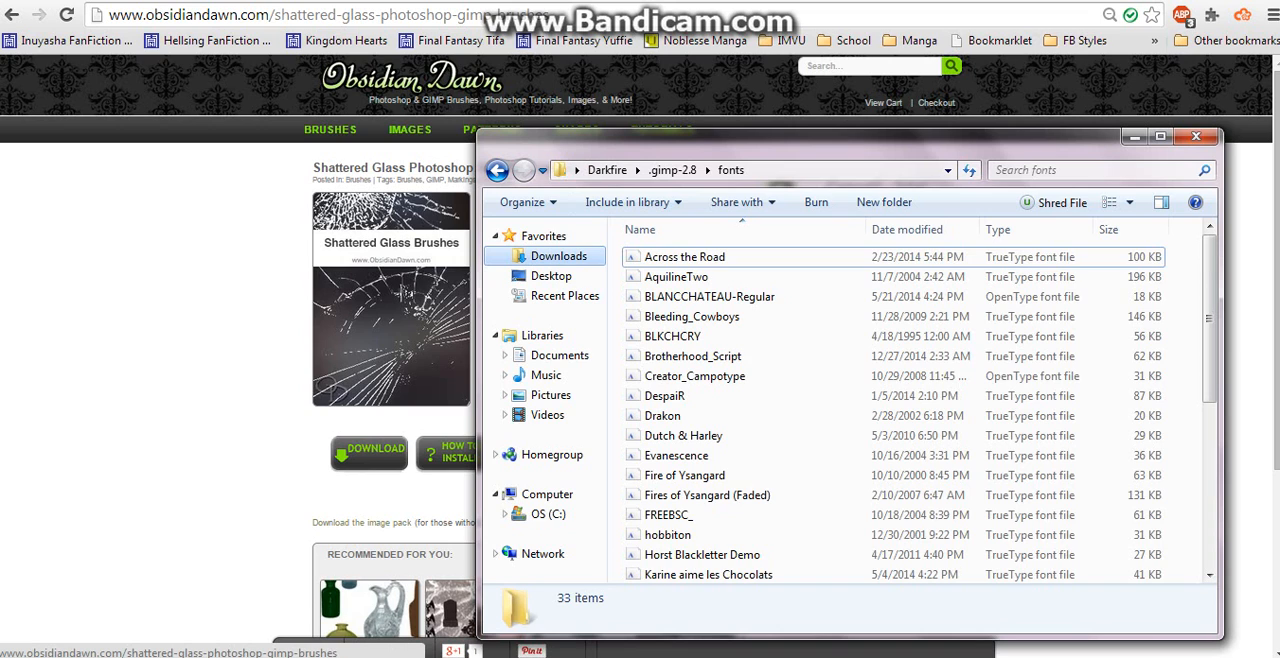
click(558, 256)
drag(1209, 270, 1209, 531)
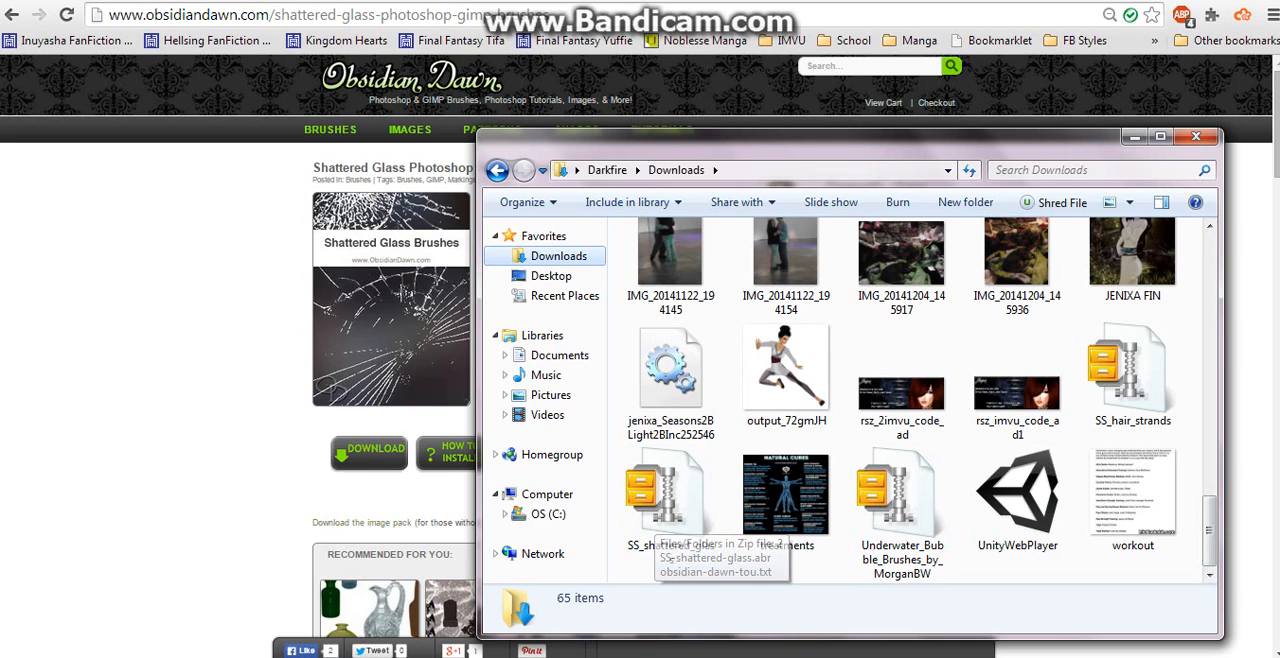
click(670, 500)
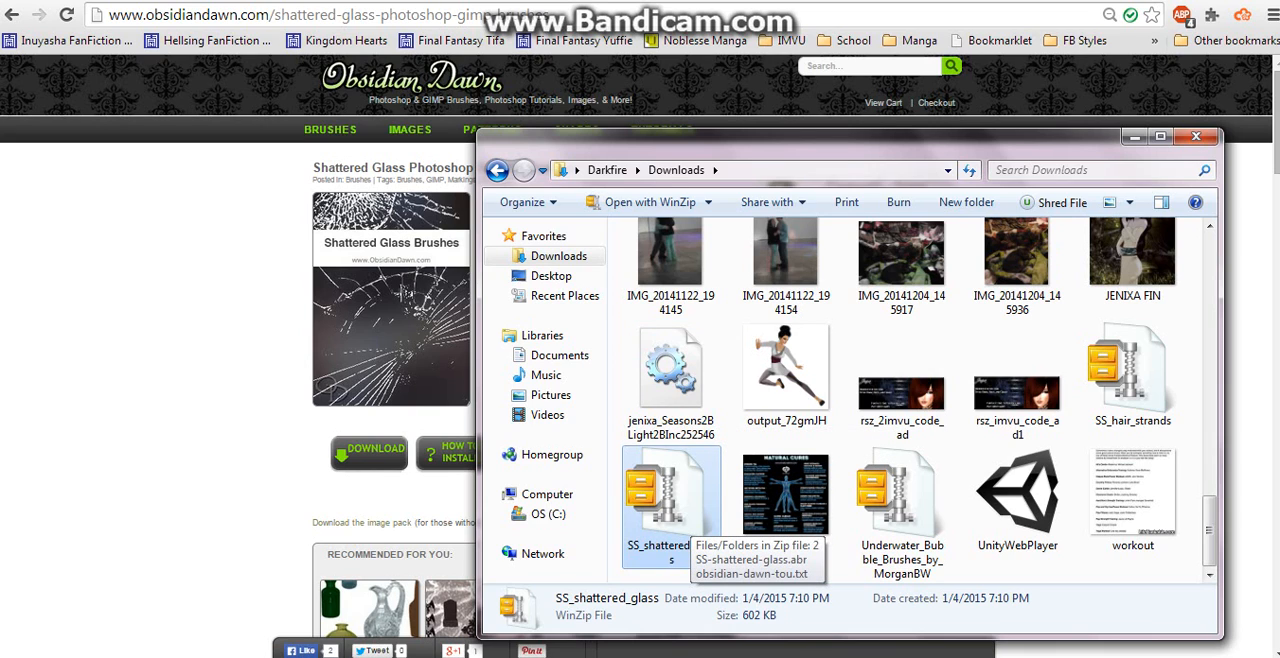
double_click(688, 514)
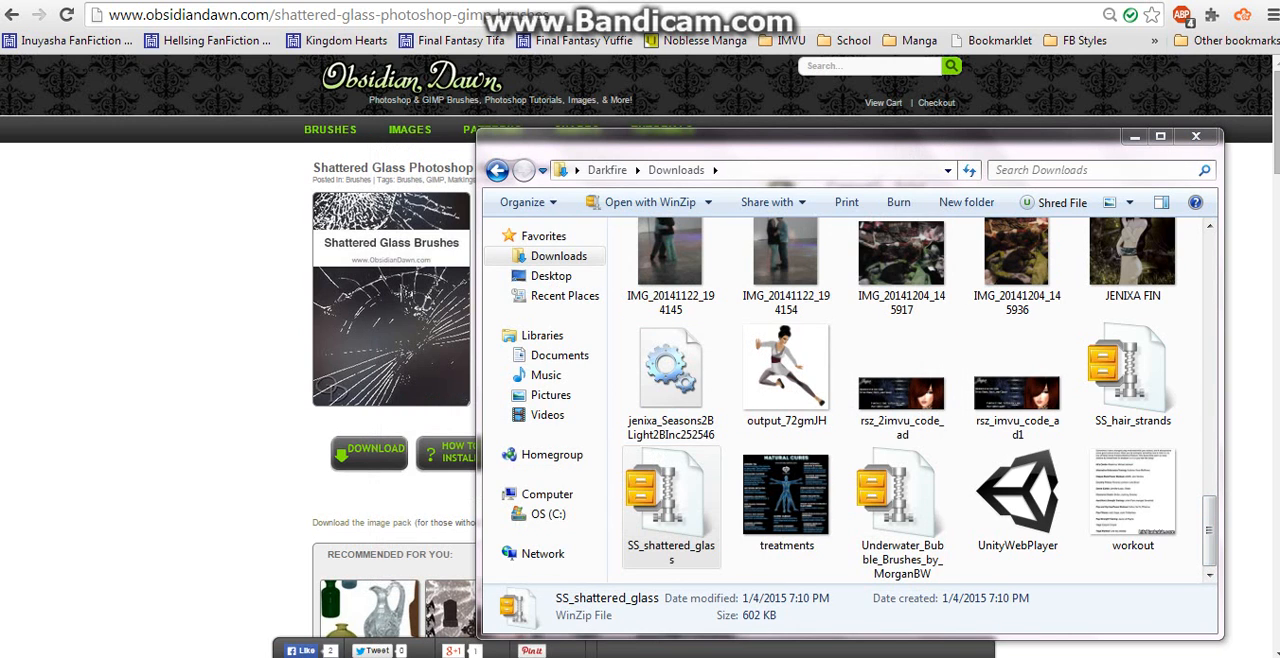
- Move the explorer window aside and open the brushes folder inside the user folder's .gimp-2.8 directory
drag(620, 148, 674, 112)
click(630, 134)
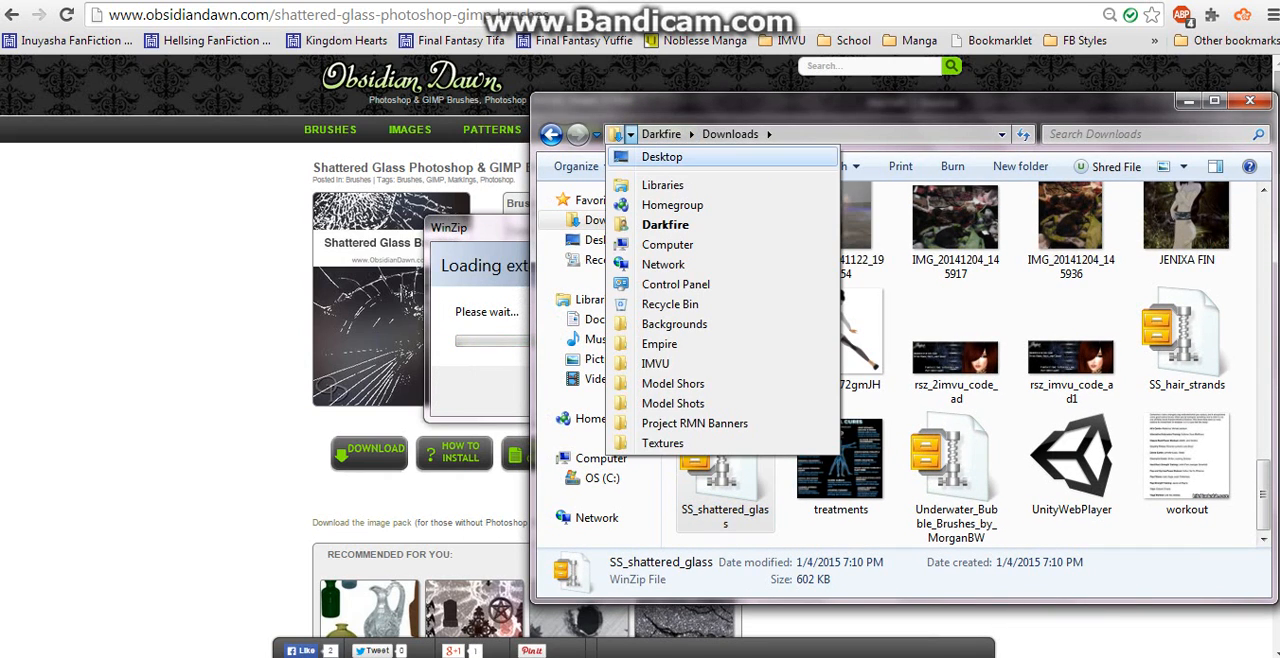
click(690, 134)
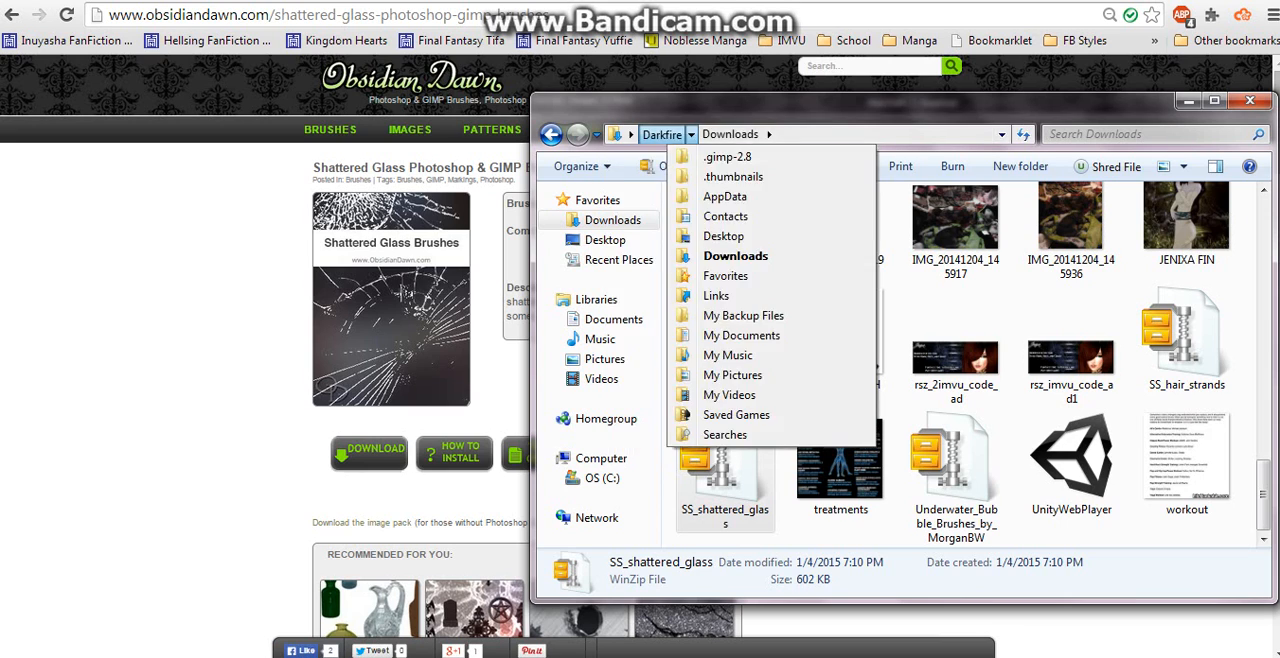
click(662, 134)
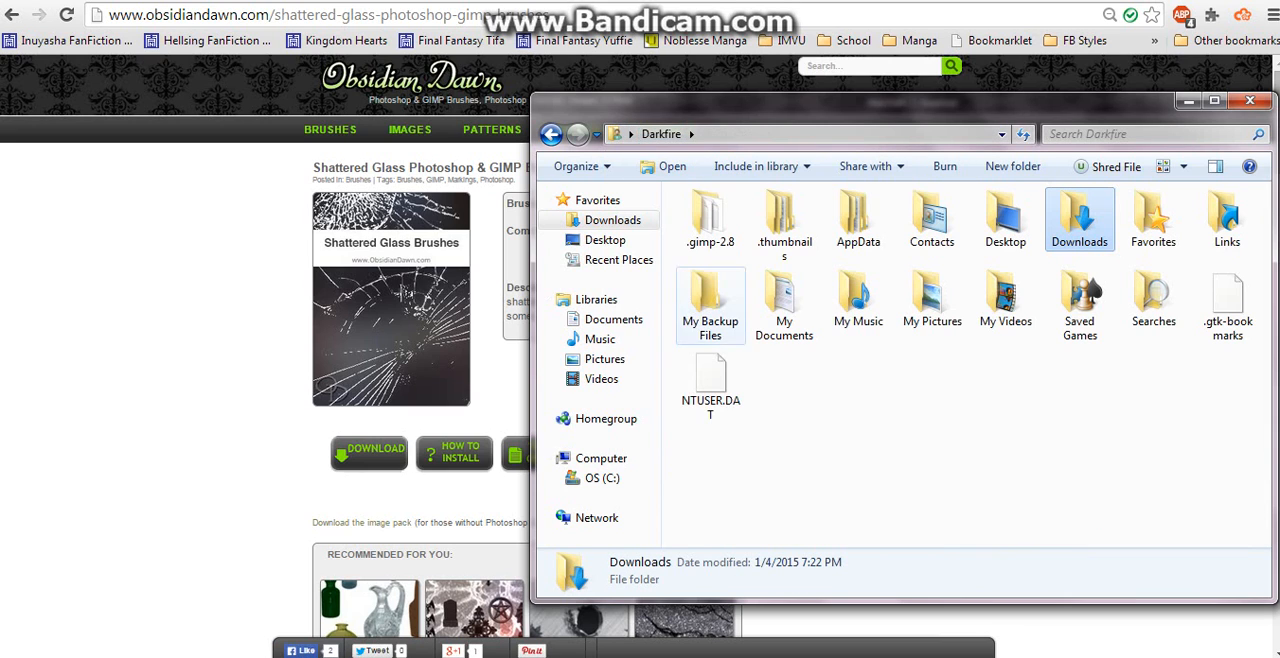
double_click(711, 234)
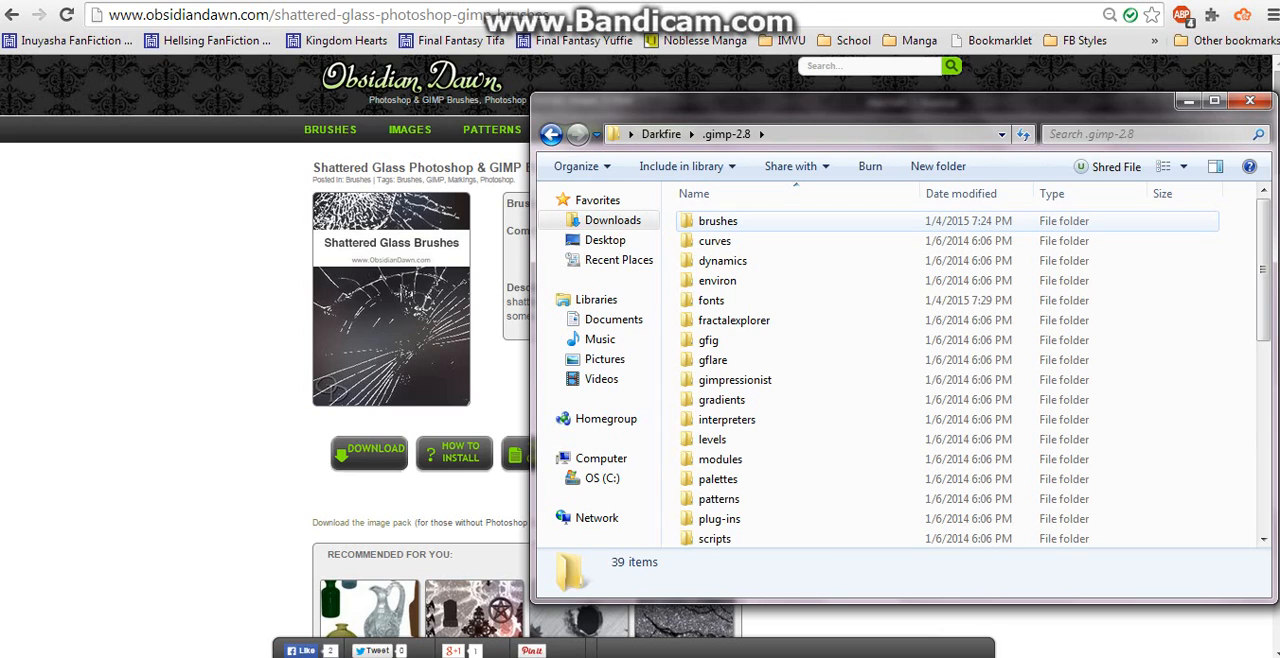
click(718, 222)
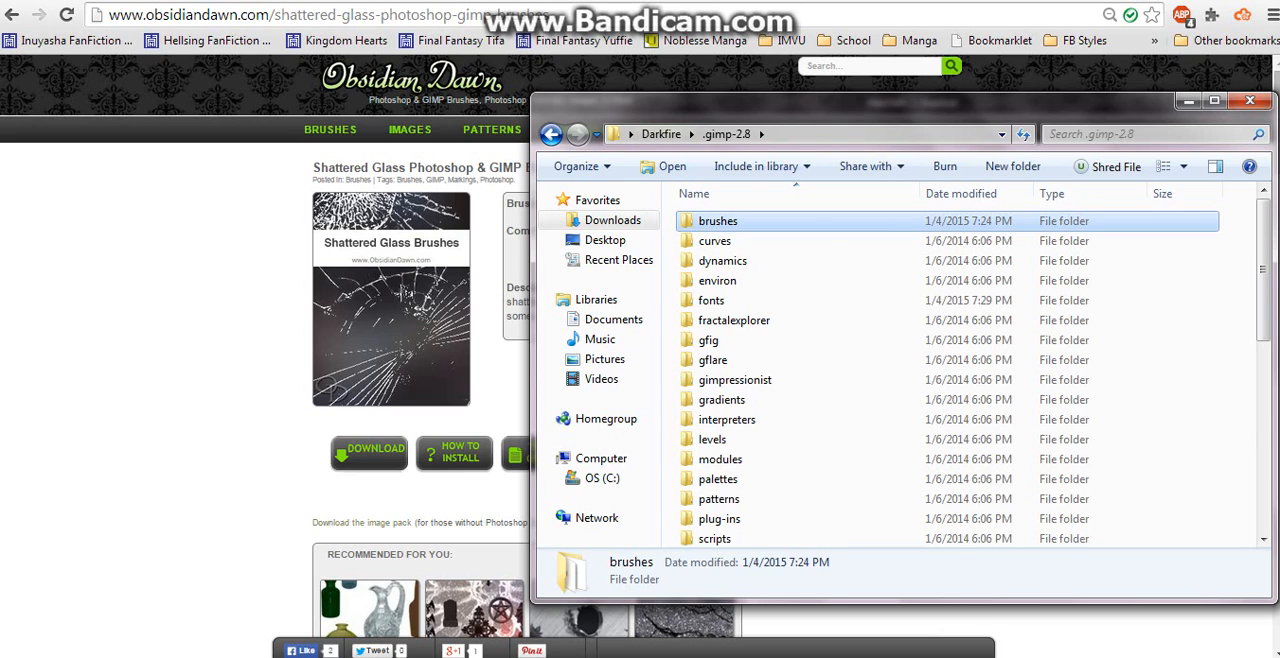
click(718, 221)
click(718, 221)
double_click(782, 221)
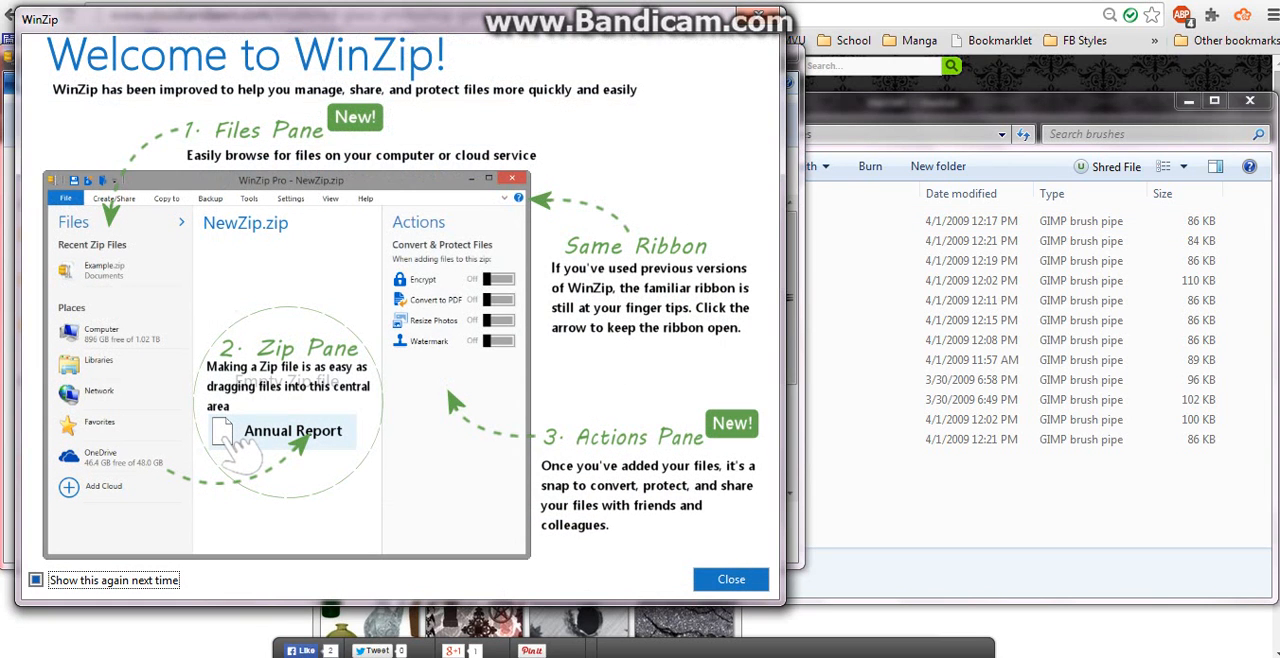
- Dismiss the WinZip welcome screen, copy SS-shattered-glass.abr from the archive into the GIMP brushes folder, and close WinZip
click(731, 580)
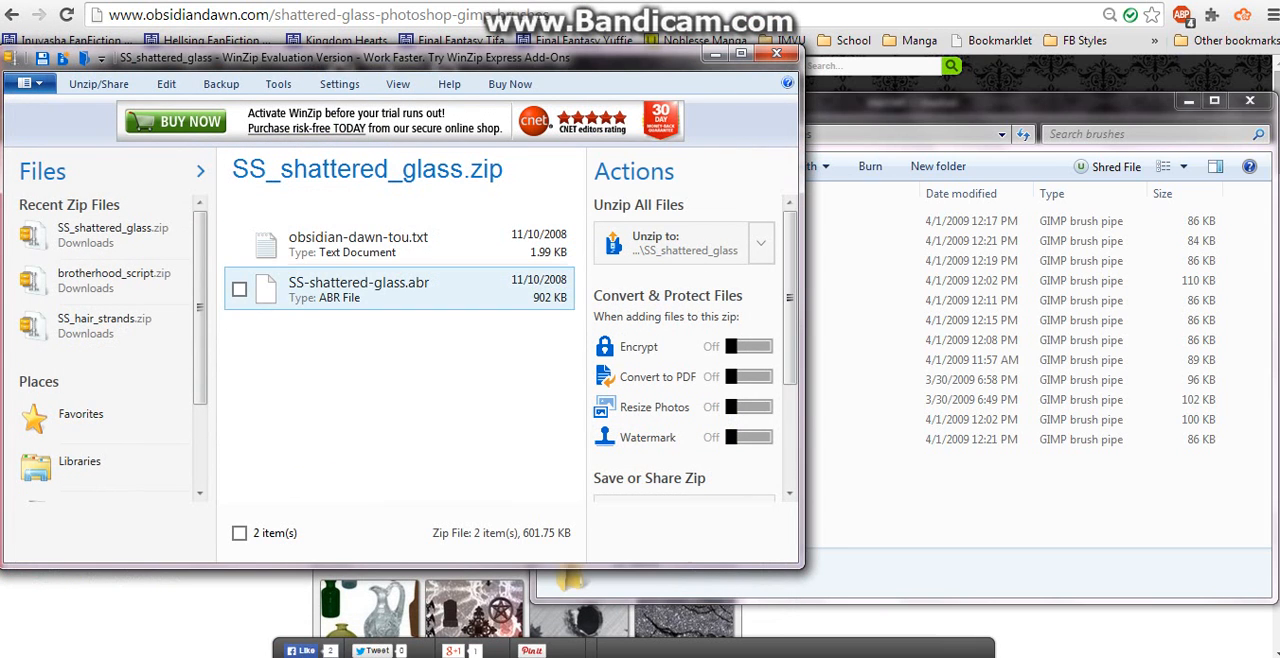
click(359, 289)
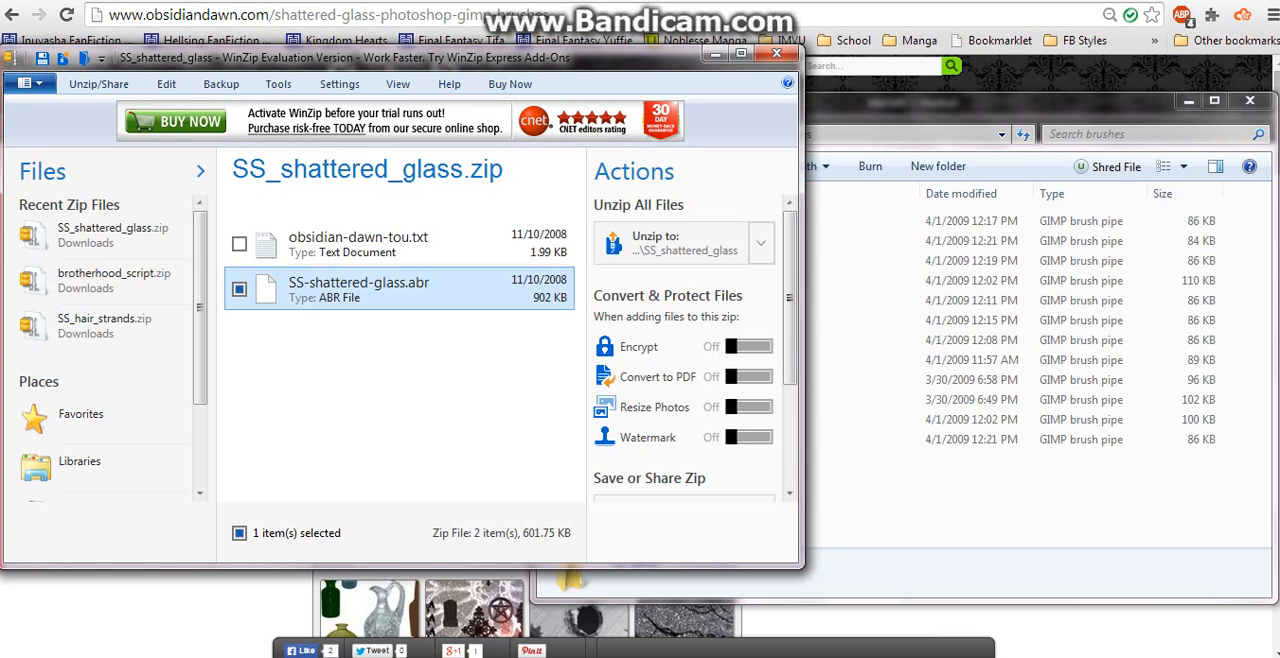
drag(359, 289, 890, 490)
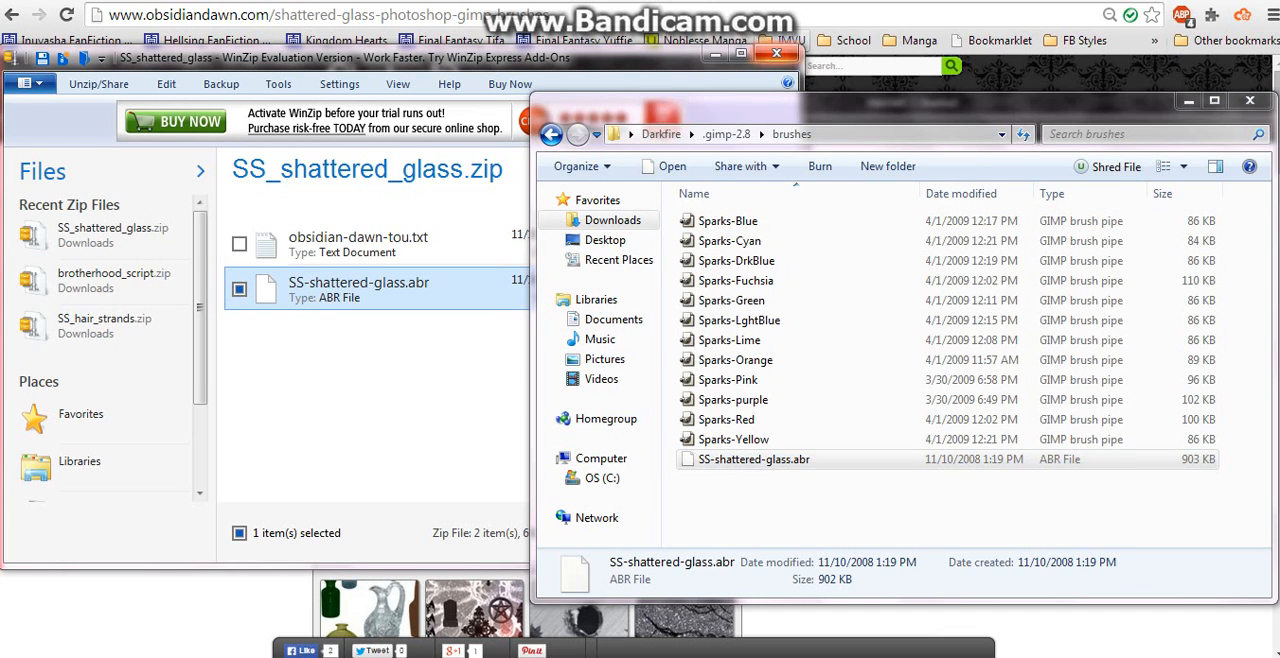
click(776, 54)
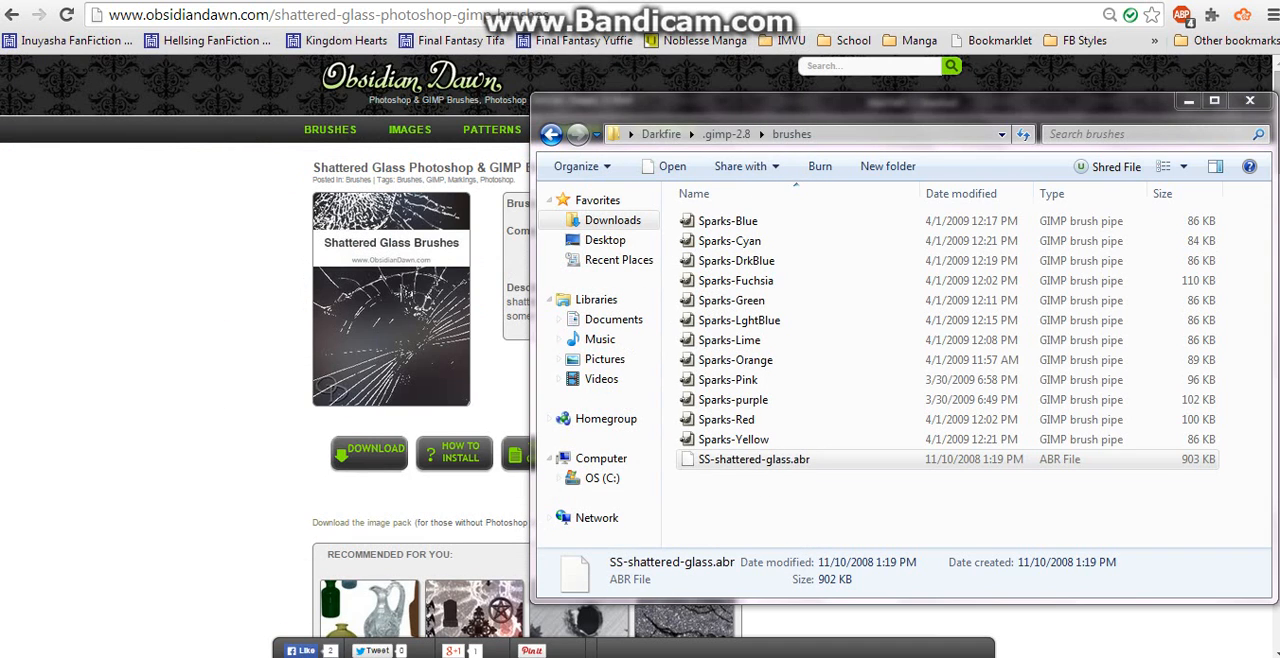
- Switch to GIMP and open the image 04_by_claristan-d6s5xsw.png from the Desktop folder
key(alt+Tab)
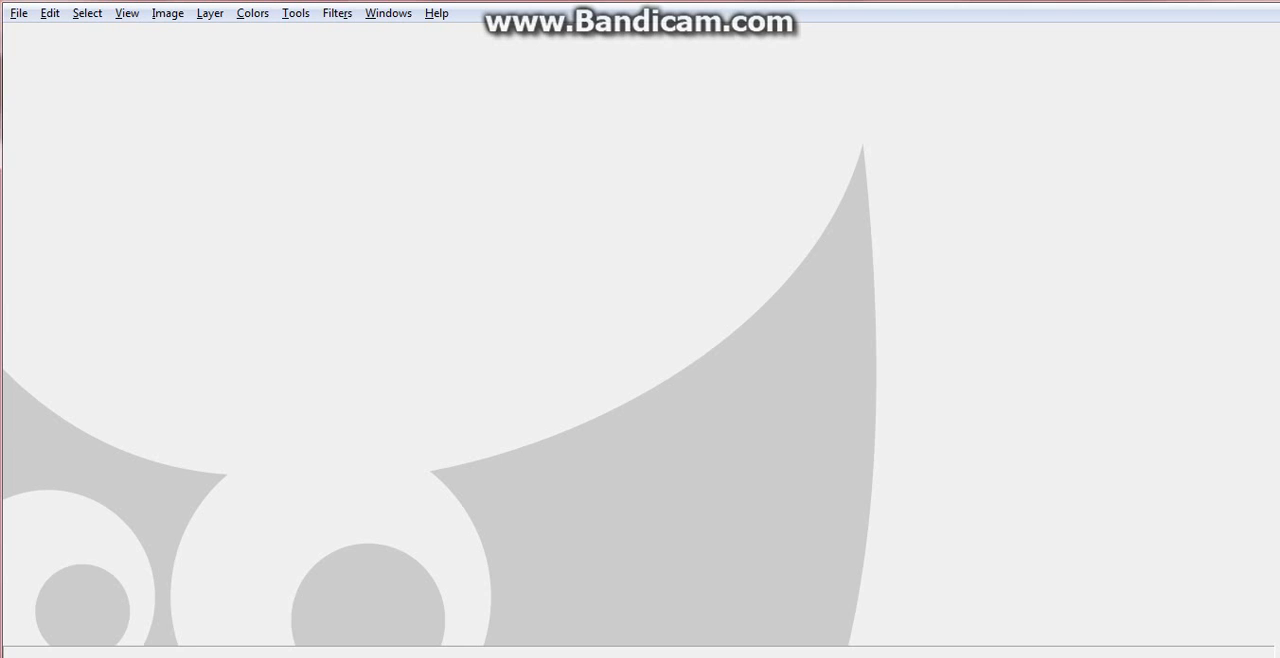
click(19, 13)
click(52, 73)
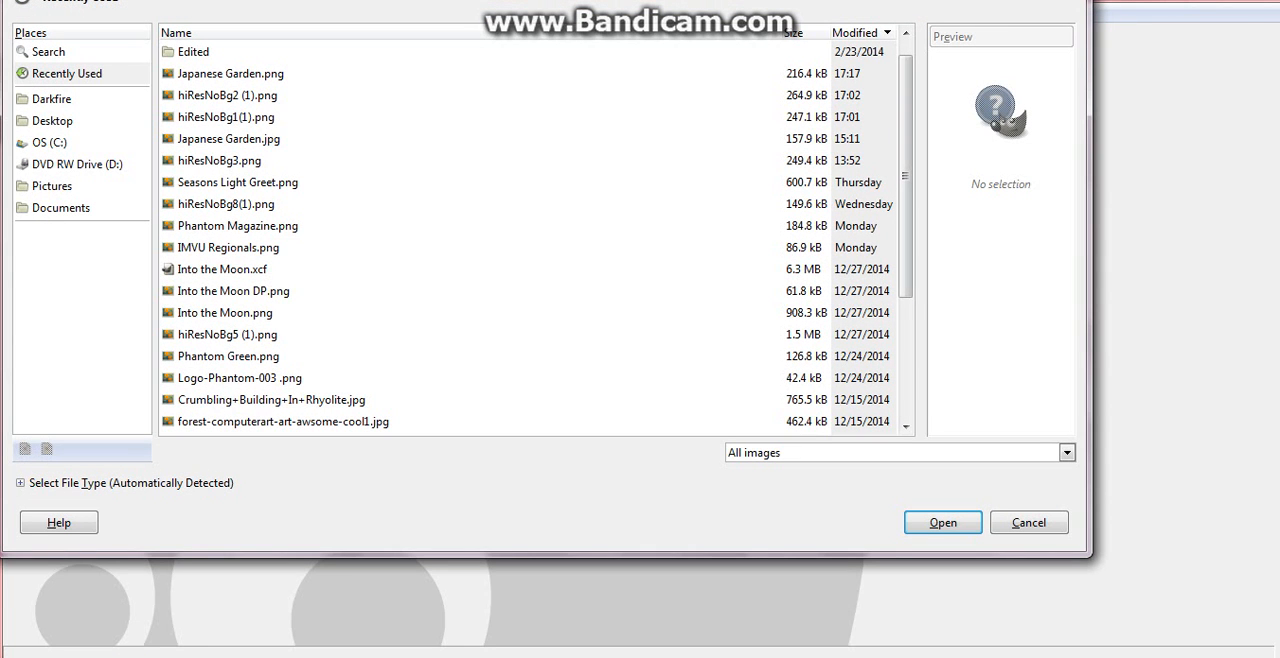
drag(906, 176, 906, 188)
click(52, 121)
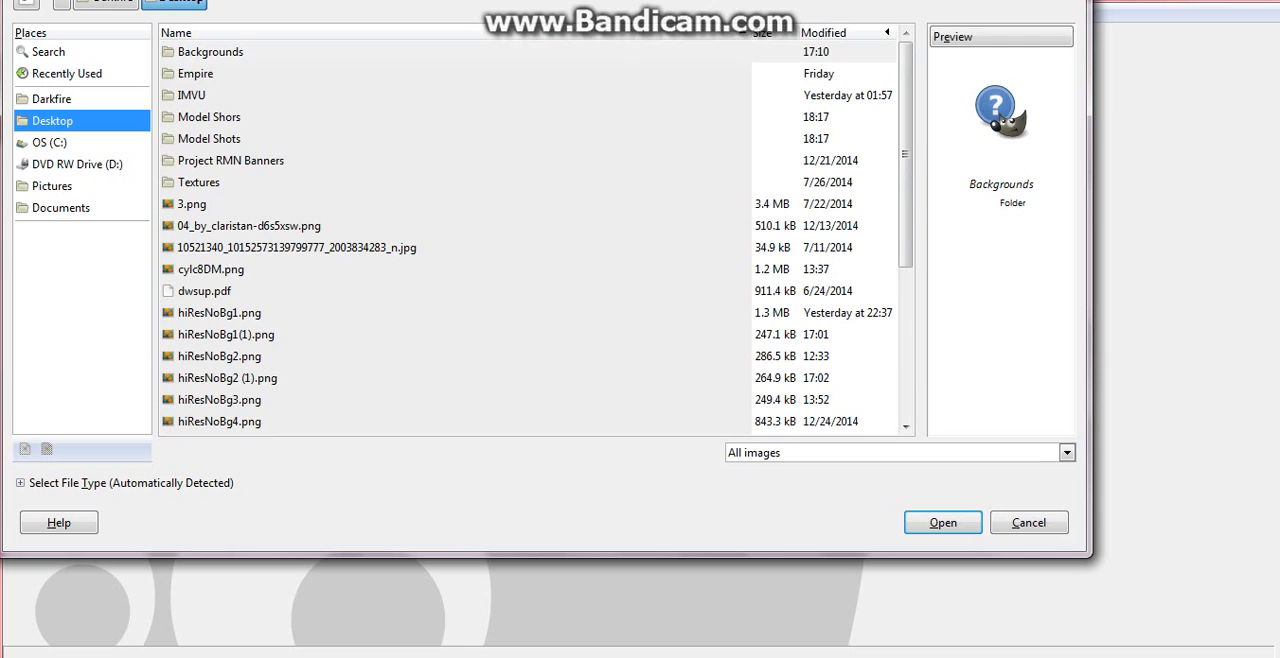
click(250, 226)
click(927, 522)
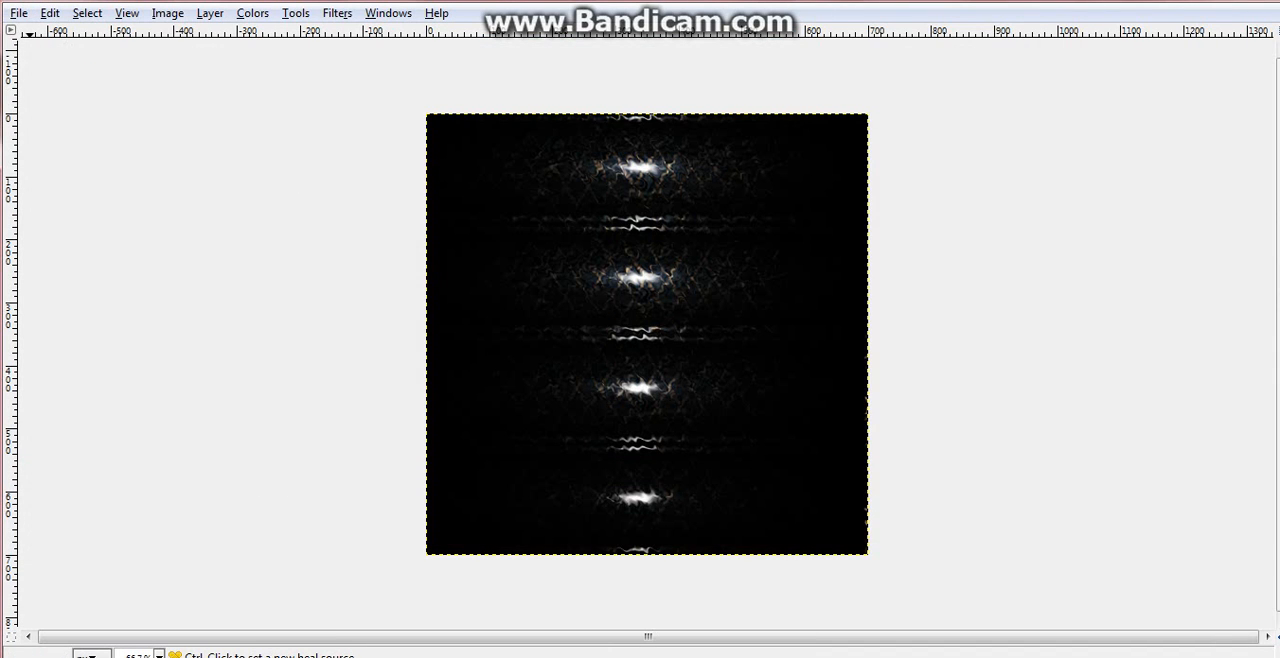
- Create a new toolbox and place it beside the image, clear of the canvas
click(337, 13)
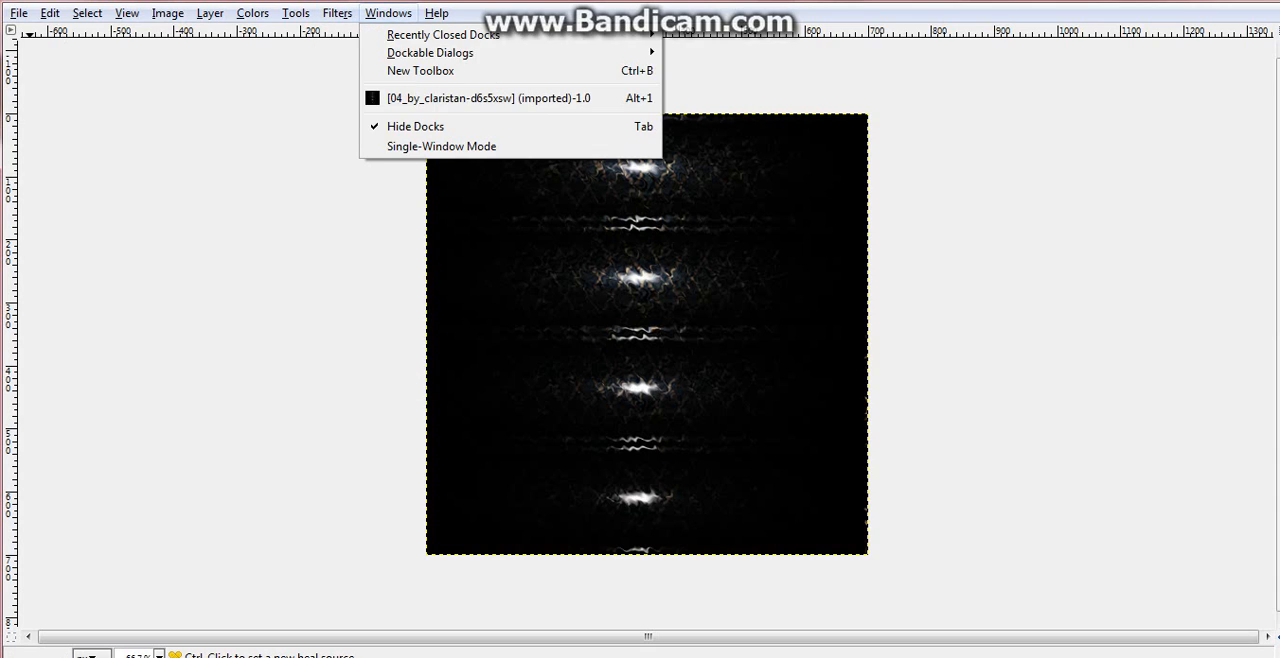
mouse_move(388, 13)
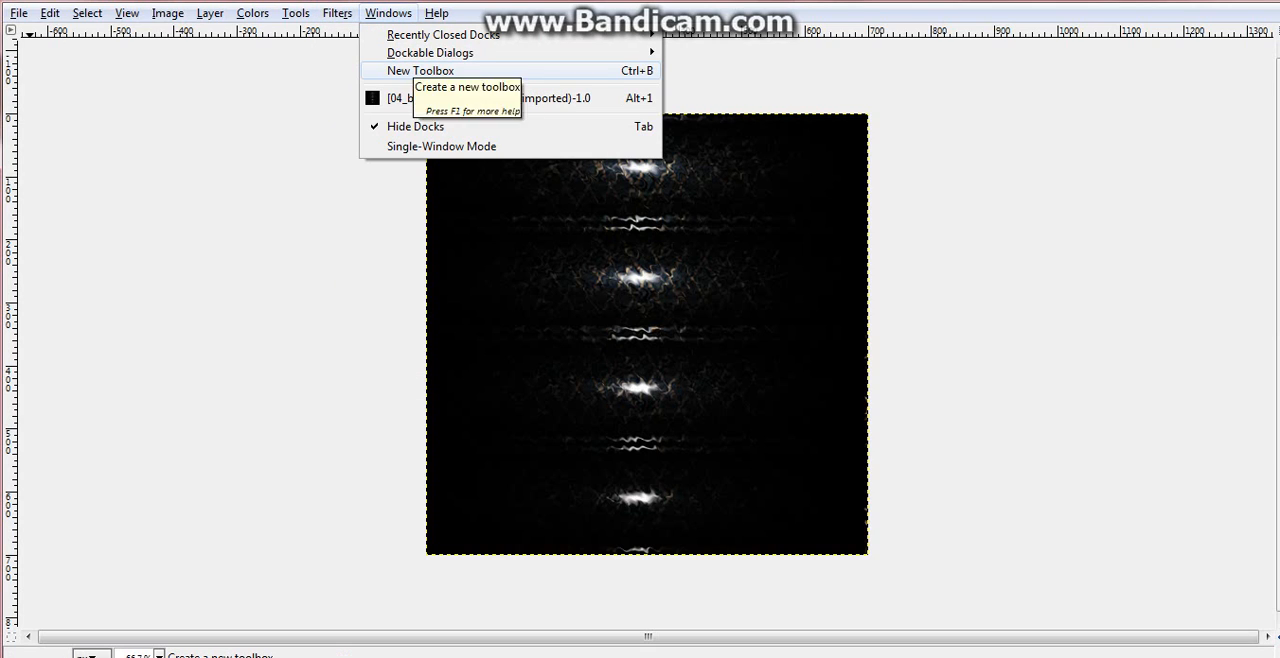
click(412, 71)
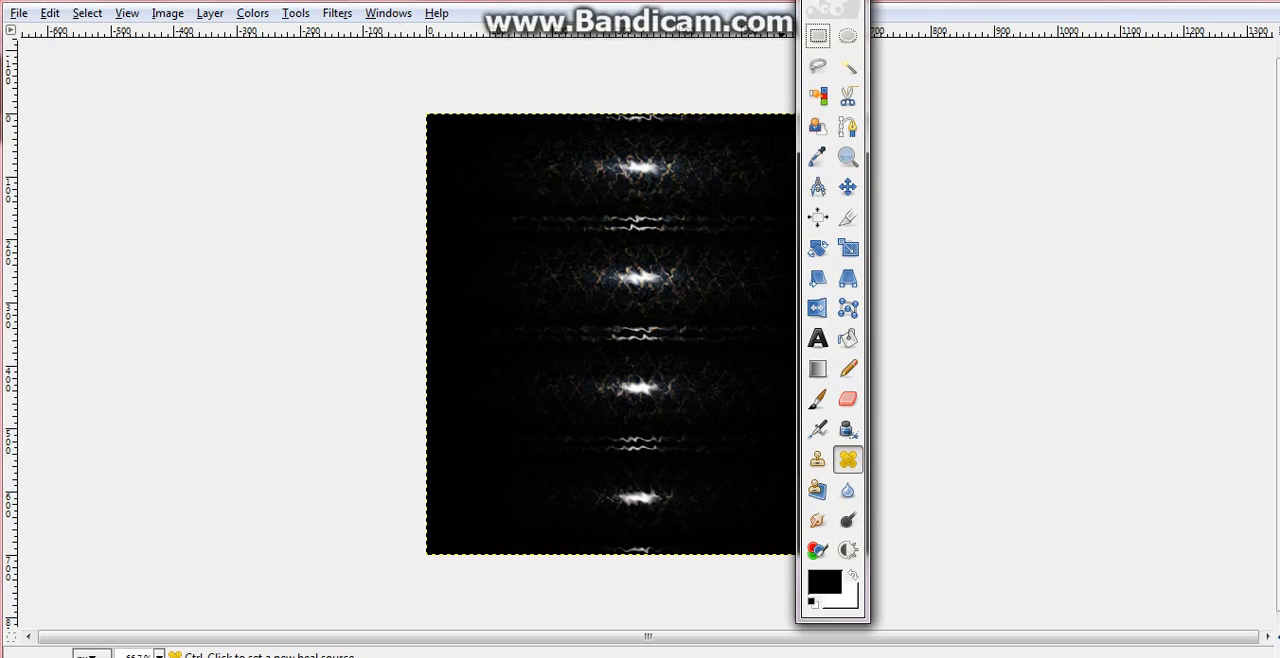
drag(830, 3, 1081, 19)
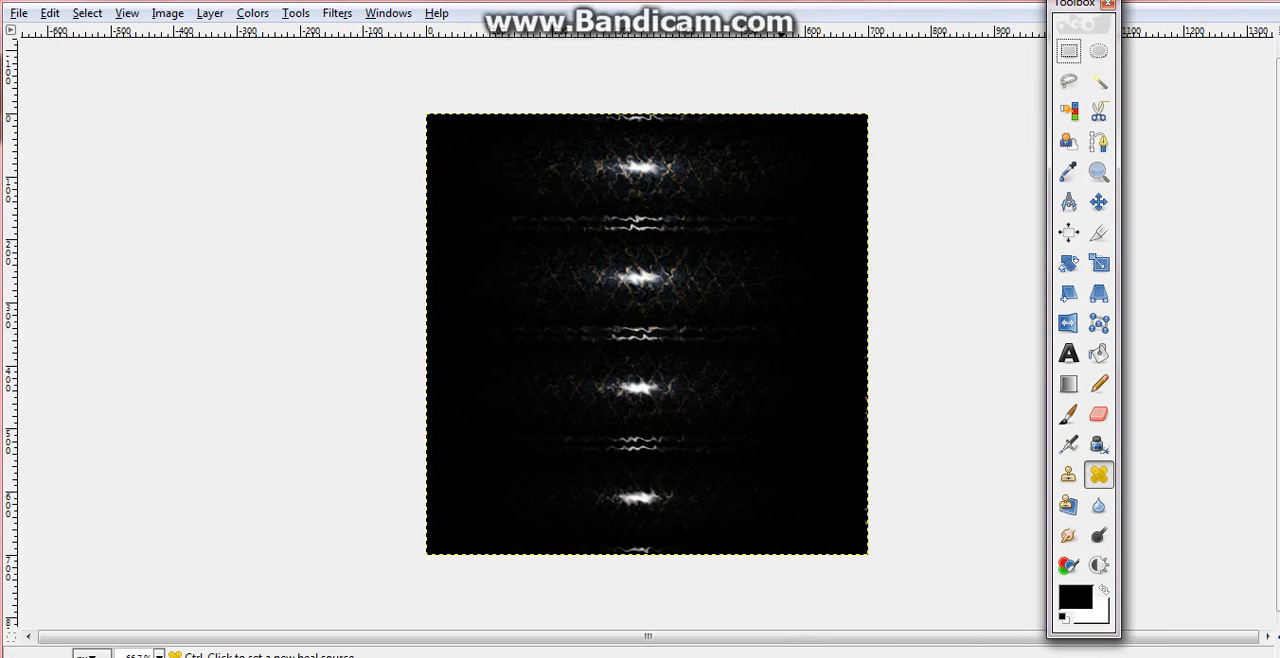
- Draw a text box about 506 × 284 px across the upper part of the image and enter the name text
click(1068, 353)
double_click(1068, 353)
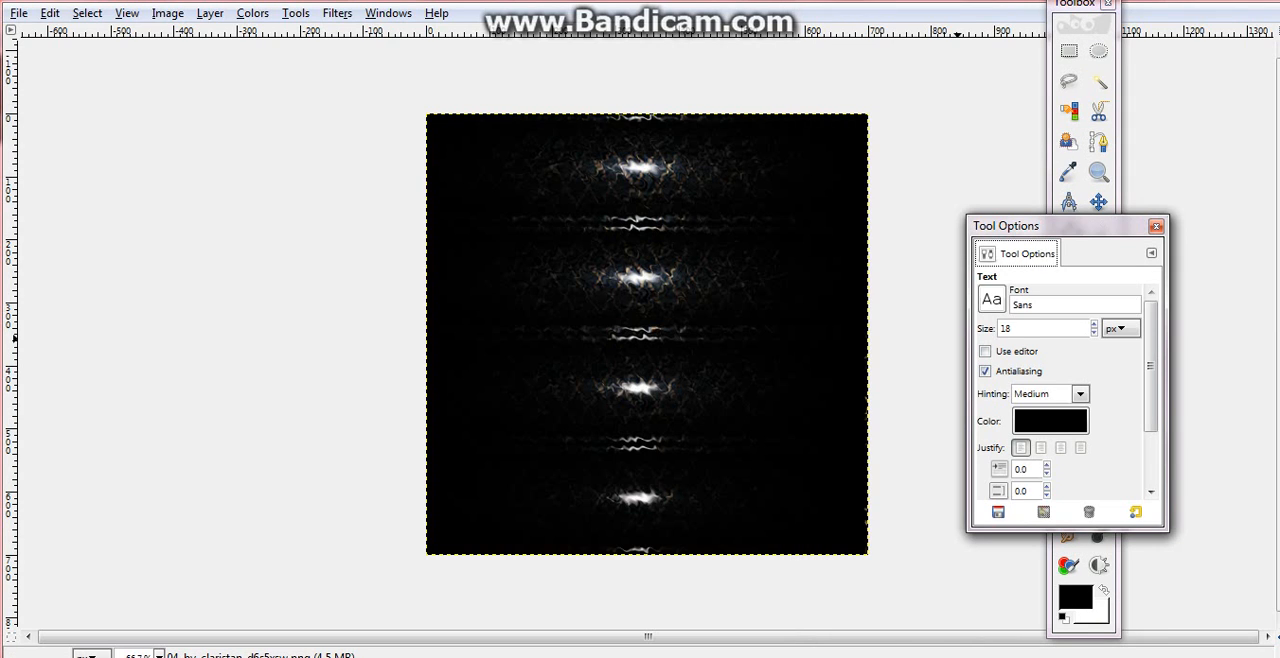
click(1156, 226)
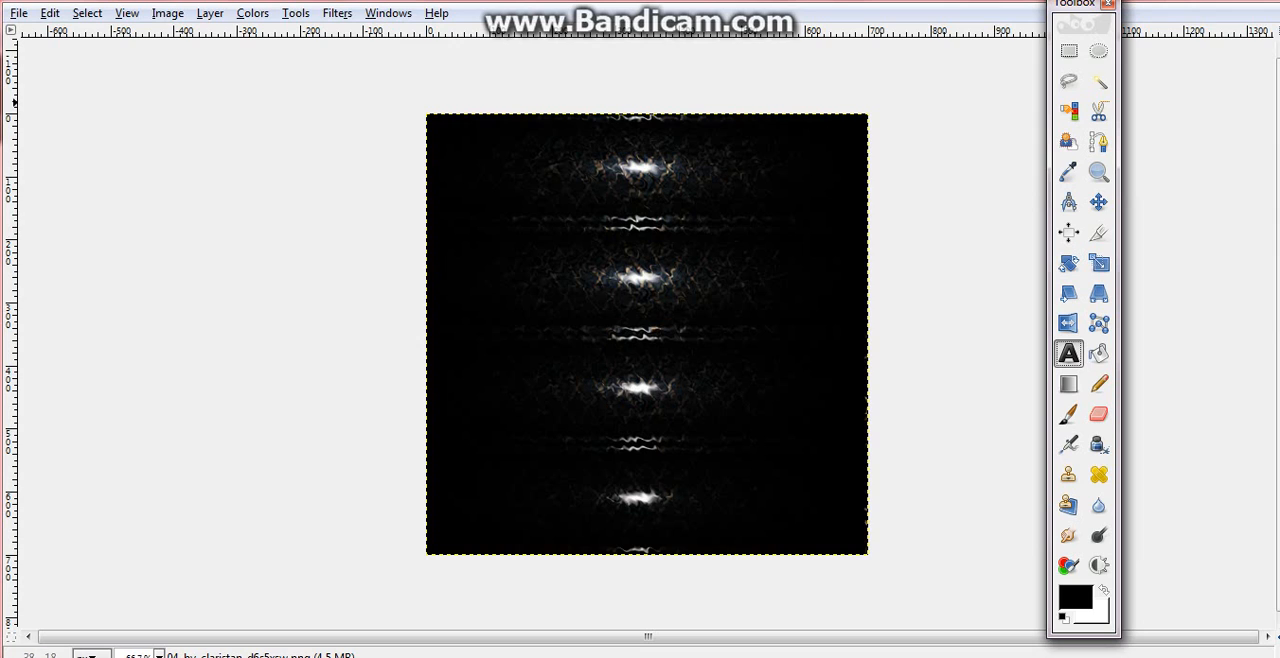
mouse_move(436, 141)
mouse_down()
mouse_move(777, 349)
mouse_move(768, 329)
mouse_up()
click(507, 162)
text(hel)
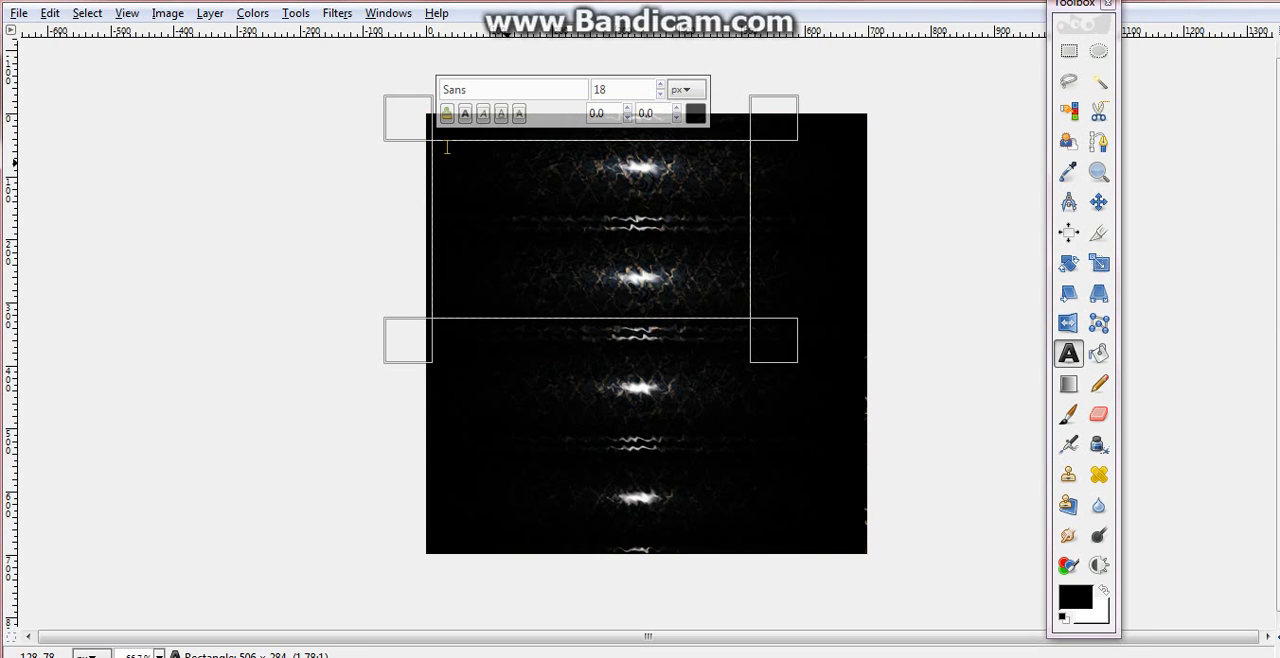
text(design)
- Select all the text, set its color to white (ffffff), and increase its size to 134 px
key(ctrl+a)
click(695, 114)
click(325, 293)
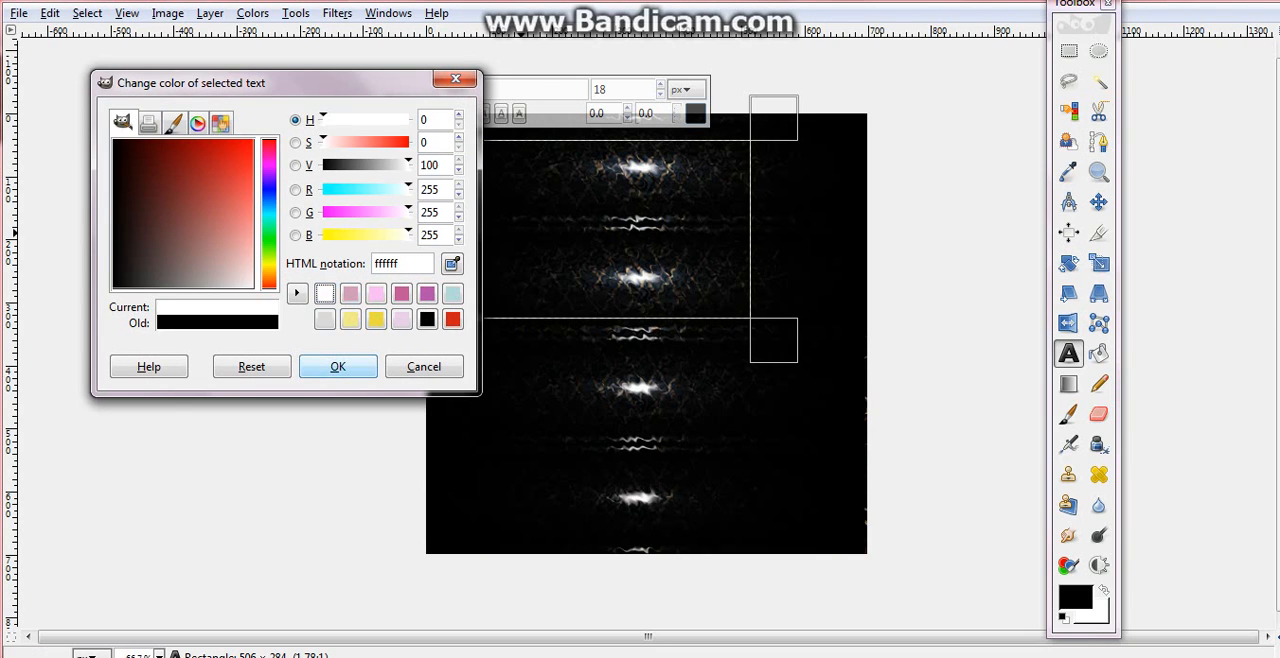
click(338, 367)
click(661, 86)
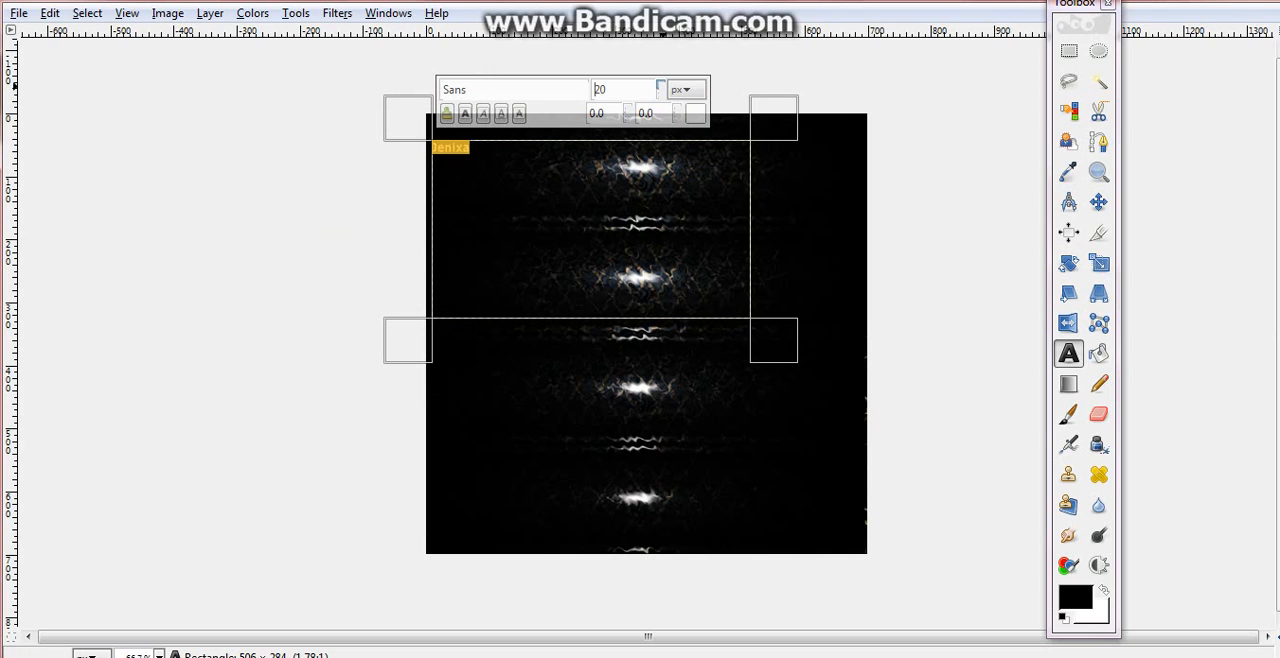
- Change the font of the selected text from Sans to the newly installed Brotherhood Script
double_click(454, 89)
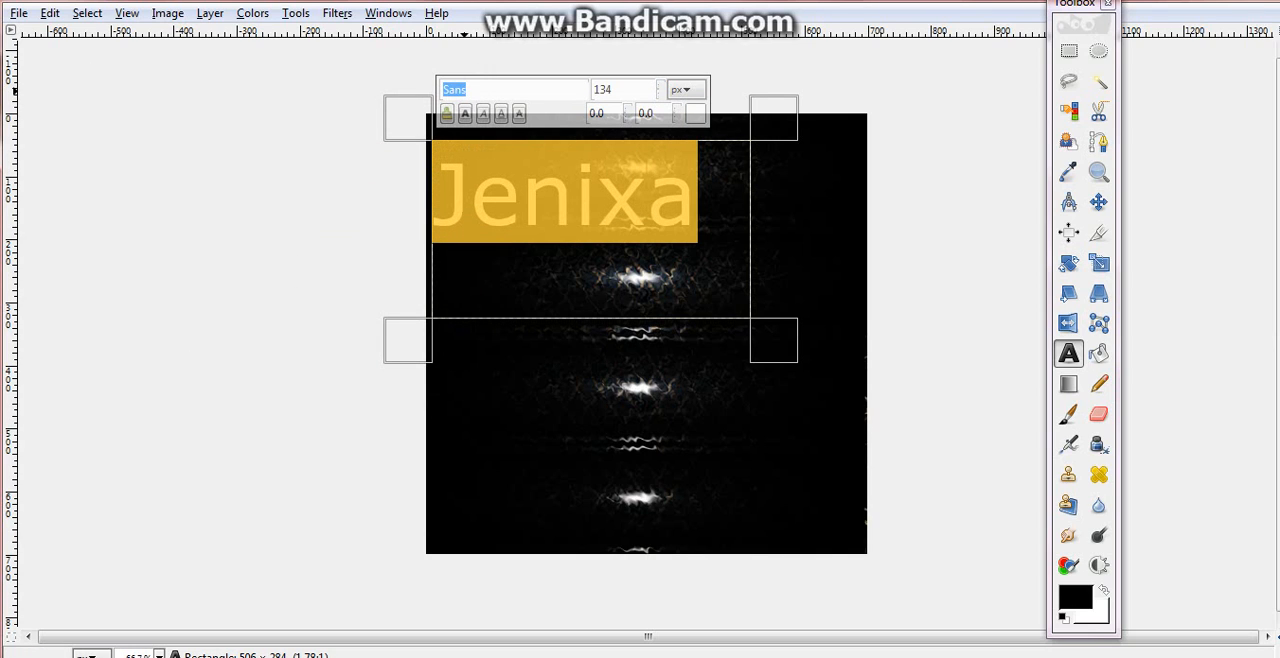
text(Bro)
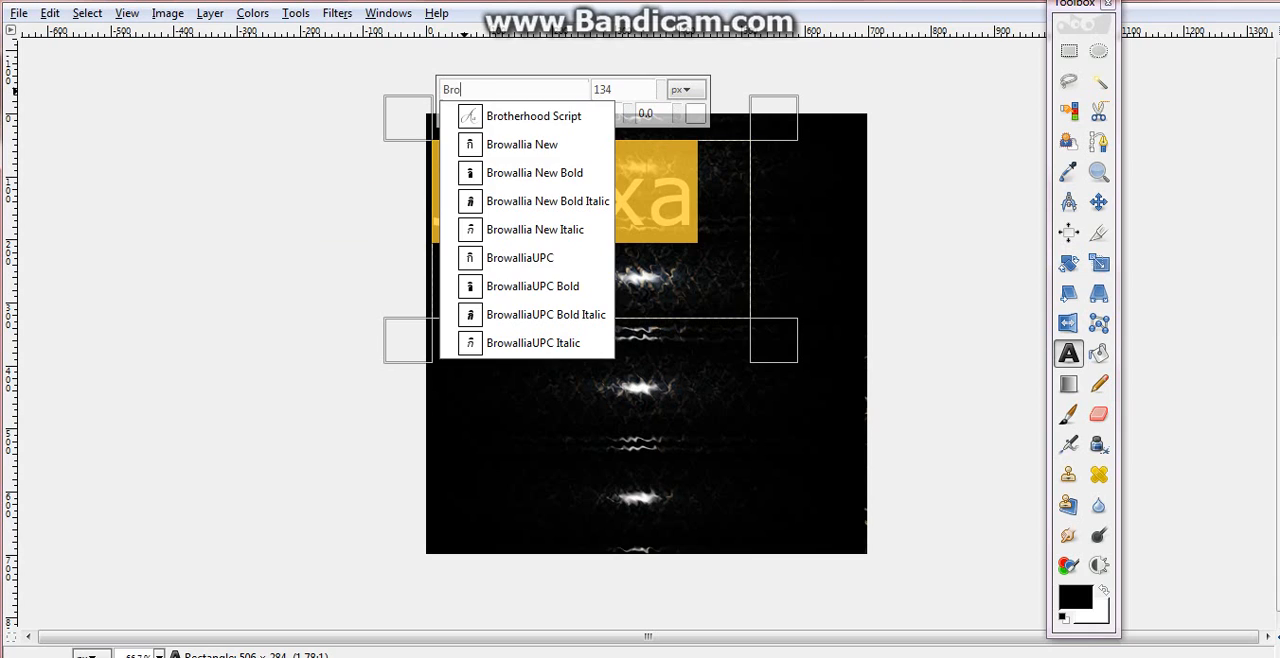
key(Down)
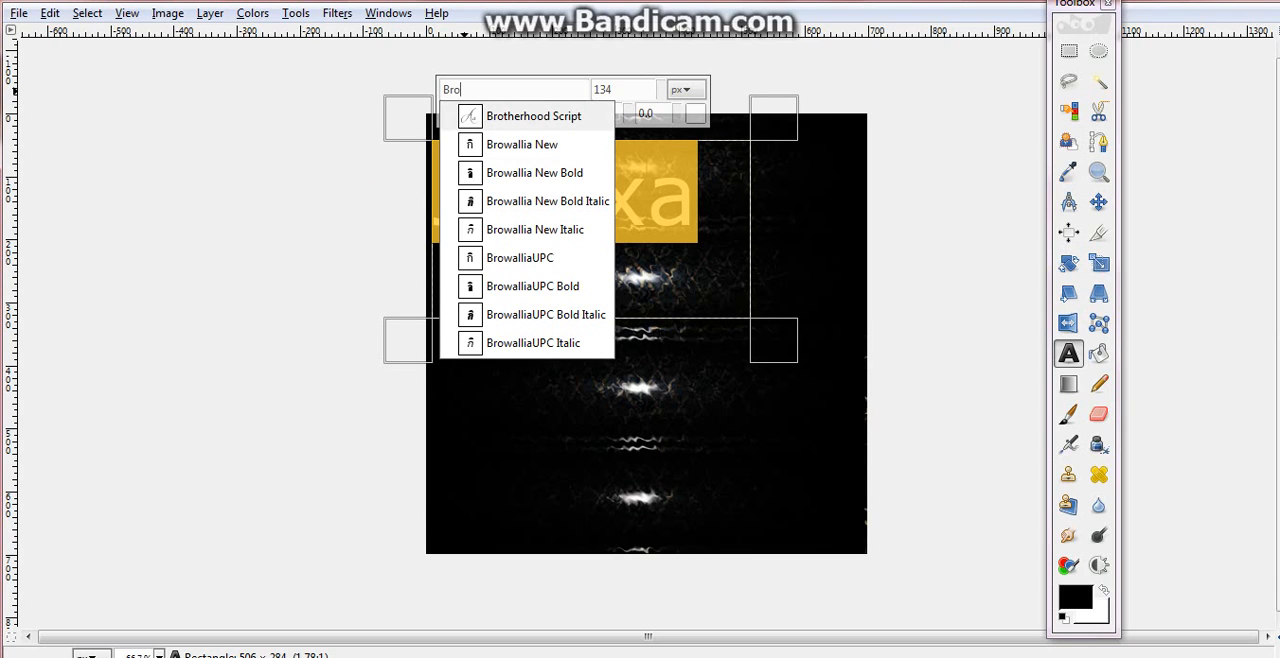
key(Down)
key(Down)
key(Down)
key(Down)
key(Down)
key(Down)
key(Down)
key(Down)
key(Down)
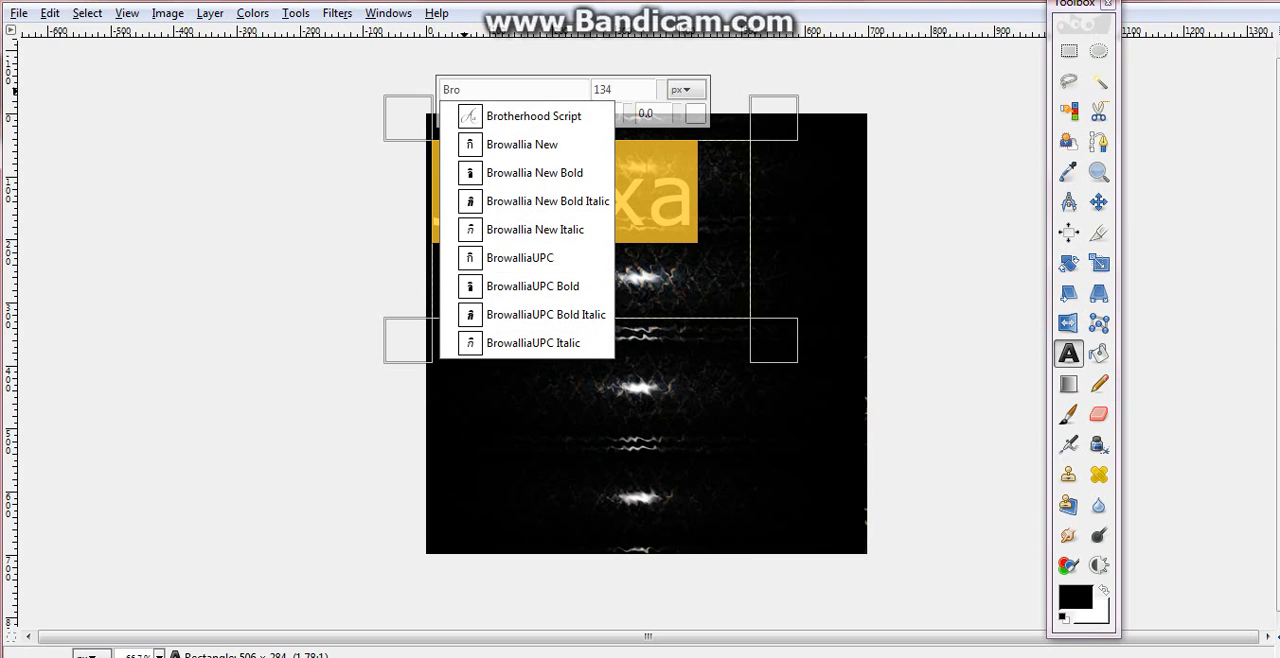
key(Return)
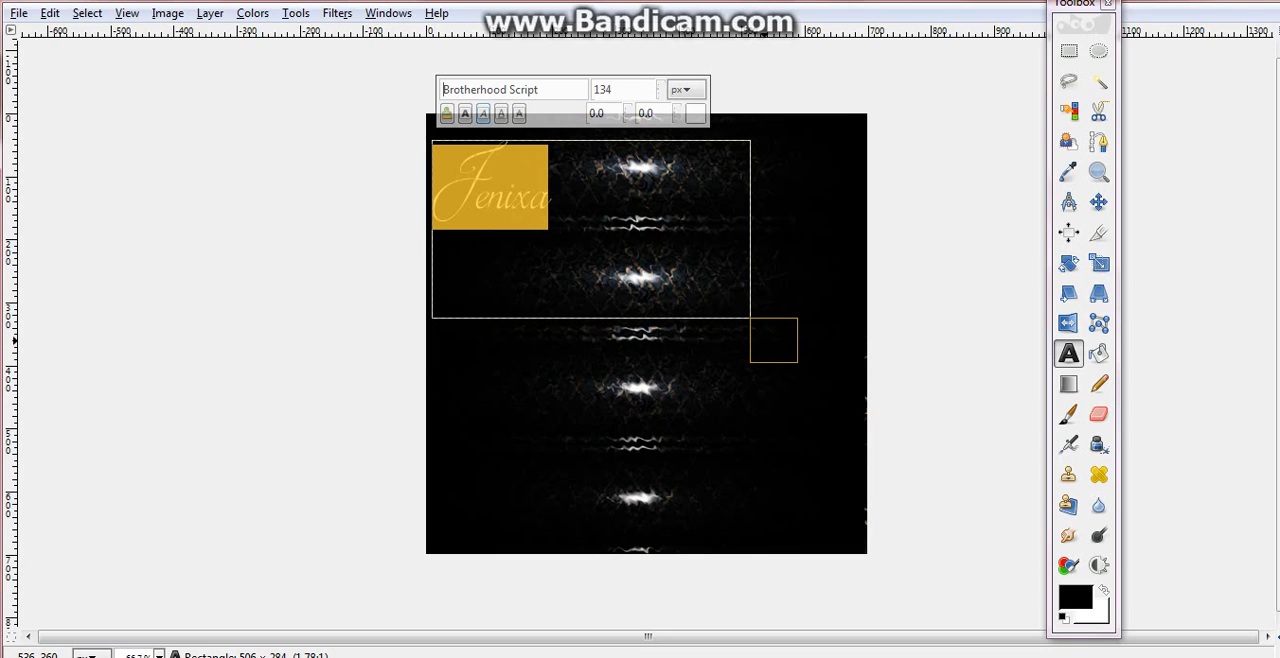
- Fit the text frame to the lettering and enlarge the text to 244 px
click(782, 346)
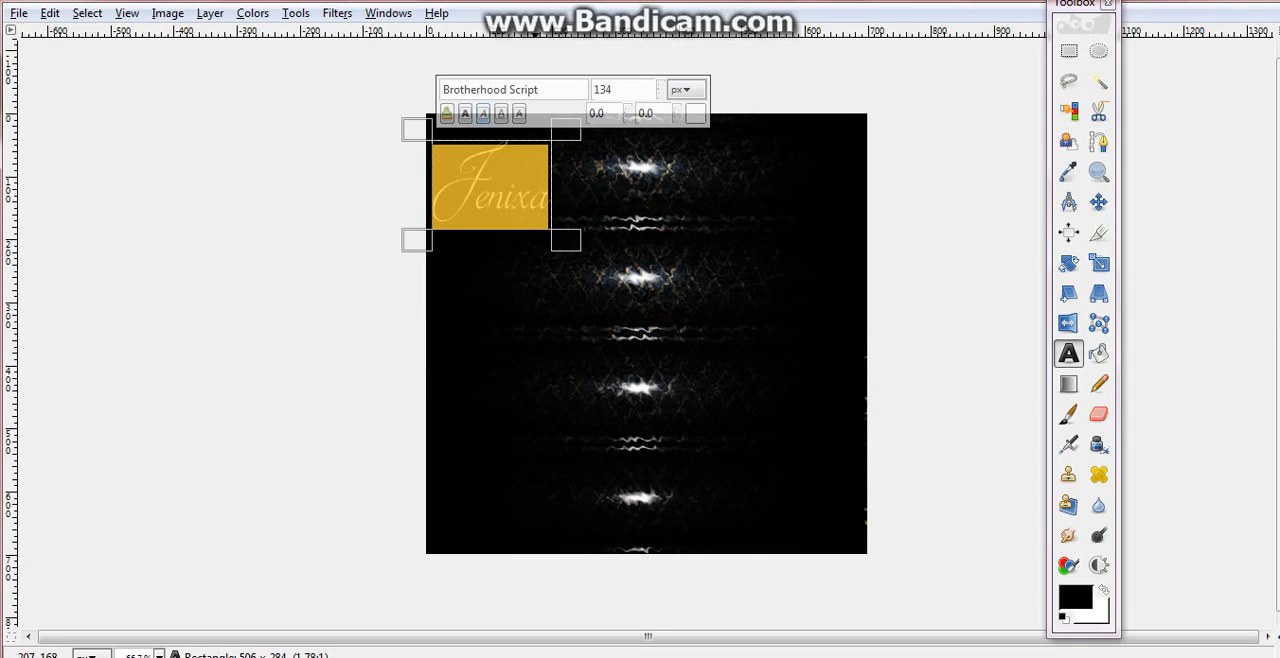
scroll(661, 89, up, 9)
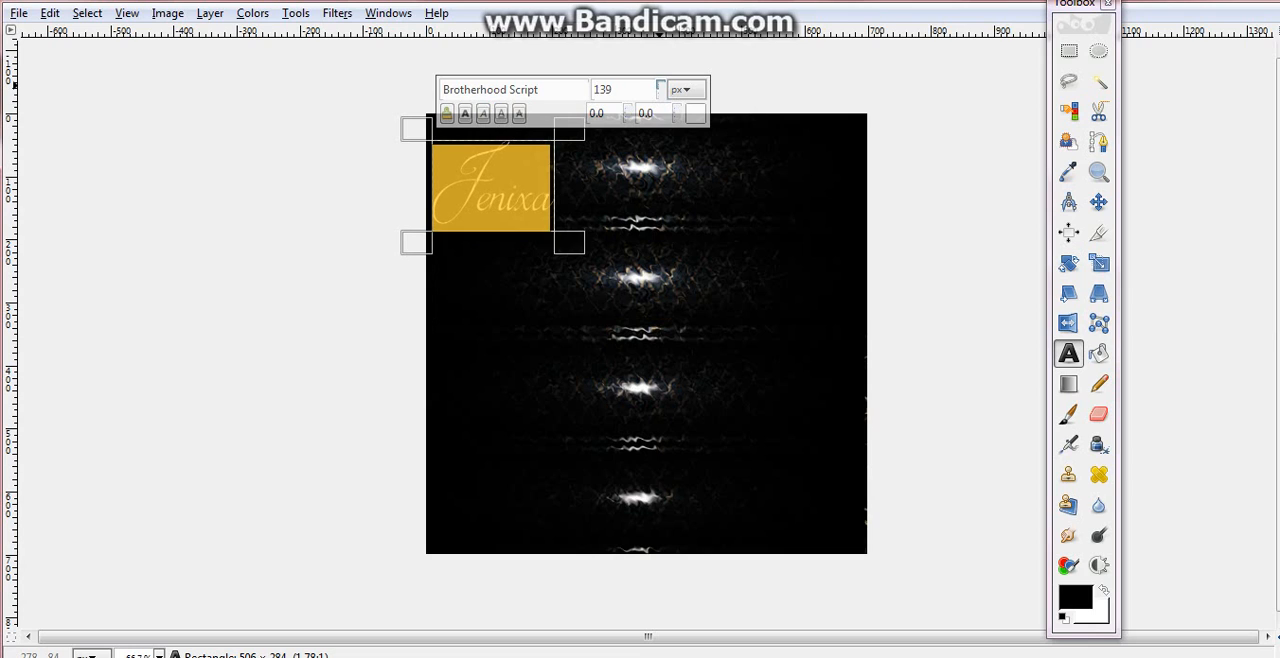
scroll(661, 89, up, 20)
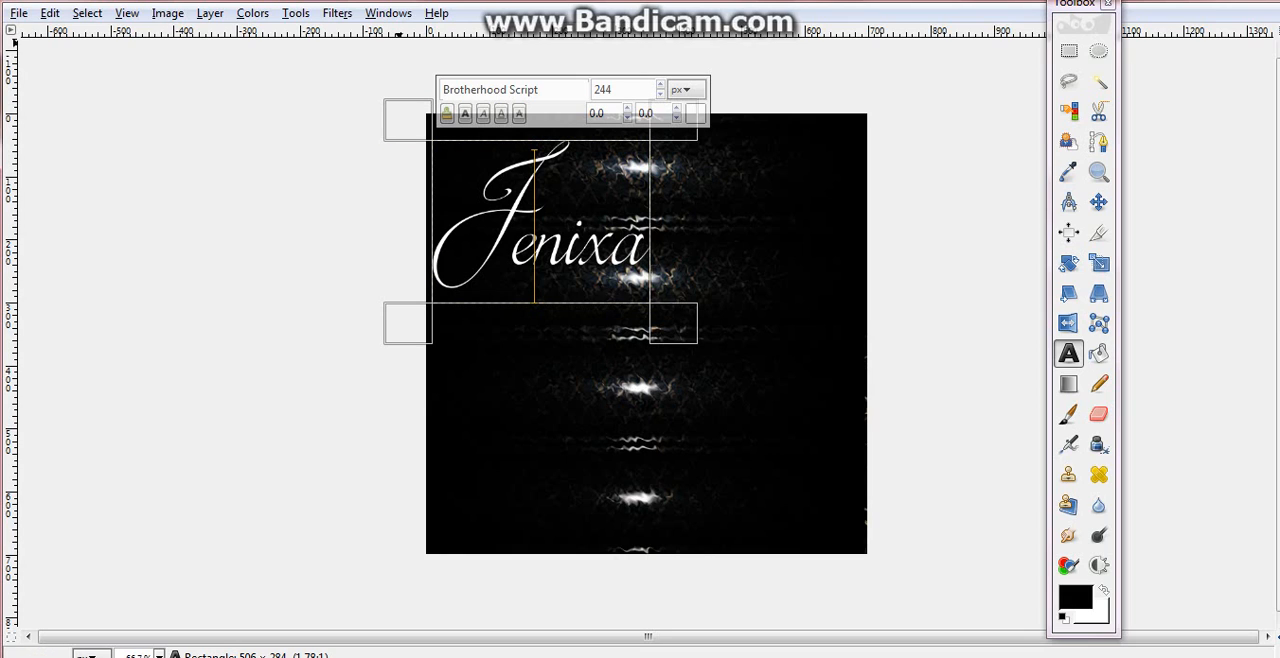
- Open the Brushes dialog, end the text editing, and stretch the dialog taller to show more brushes
click(392, 13)
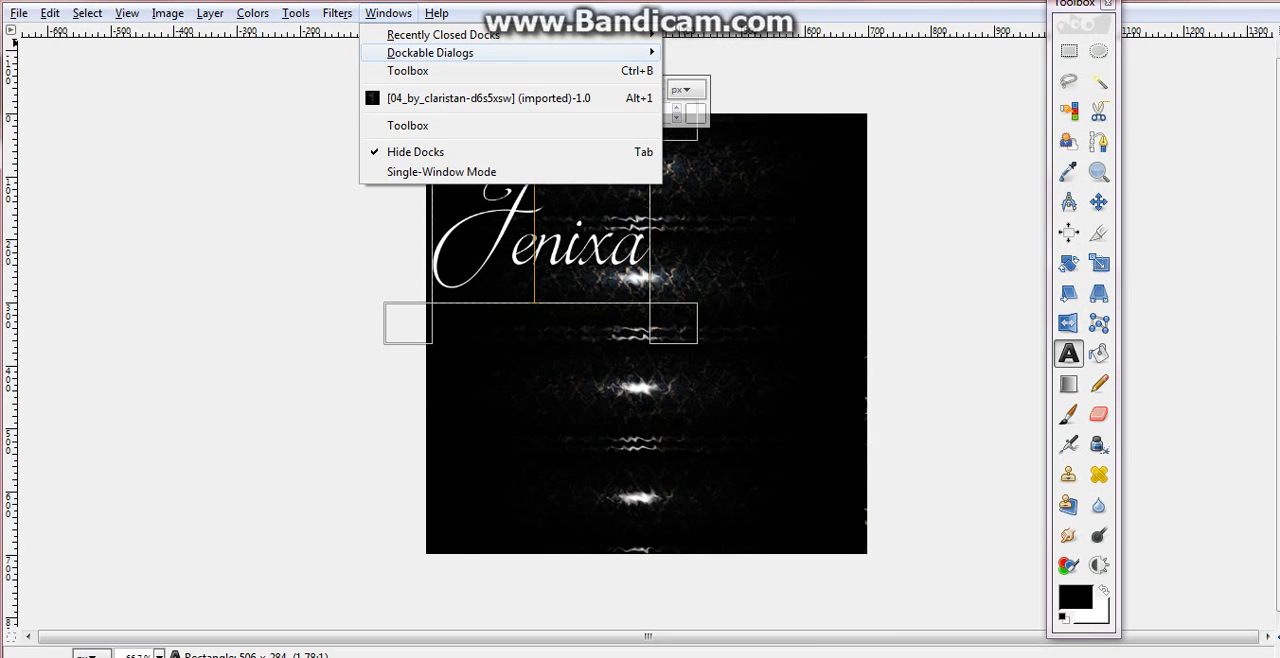
mouse_move(430, 53)
click(710, 361)
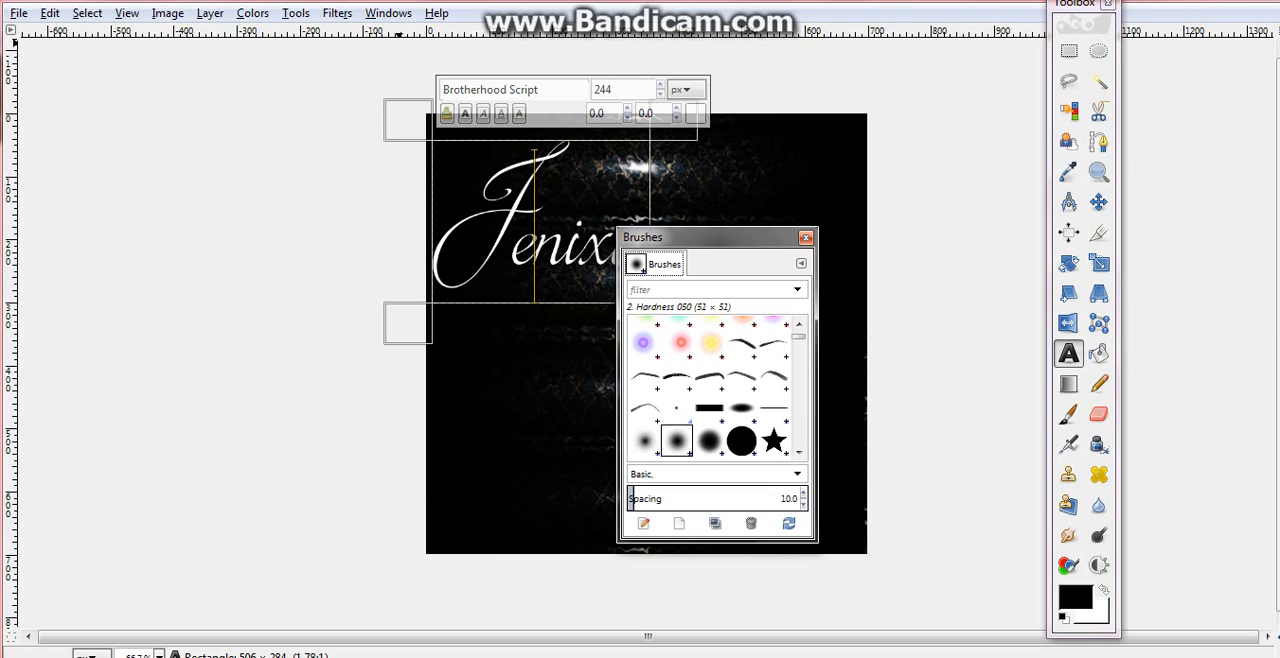
click(748, 213)
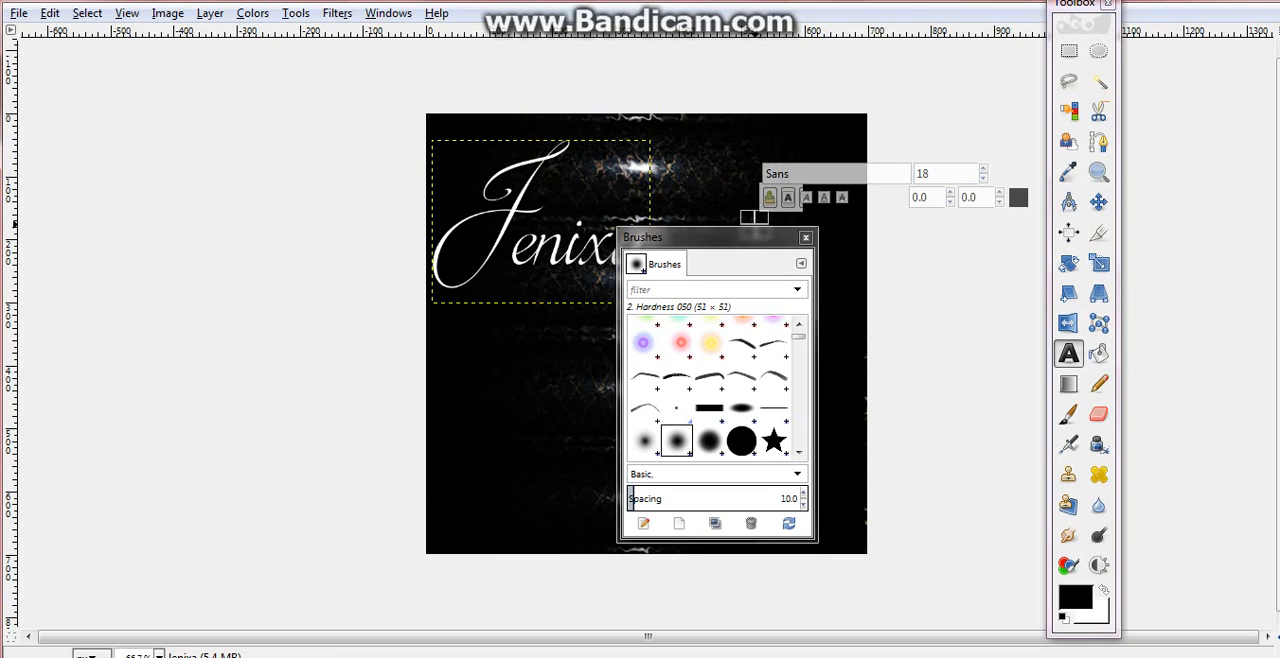
drag(756, 228, 756, 8)
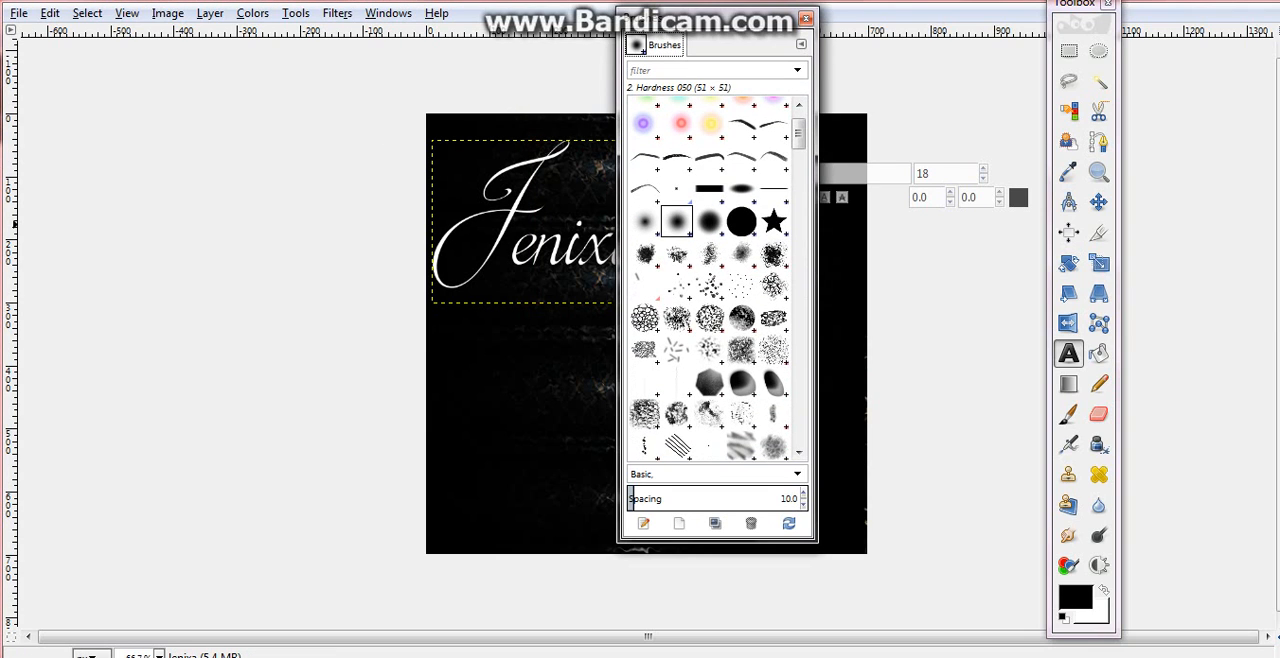
- Choose the SS-shattered-glass.abr-011 brush, drop it onto the image as a new layer, and close the Brushes dialog
drag(798, 134, 798, 335)
click(741, 280)
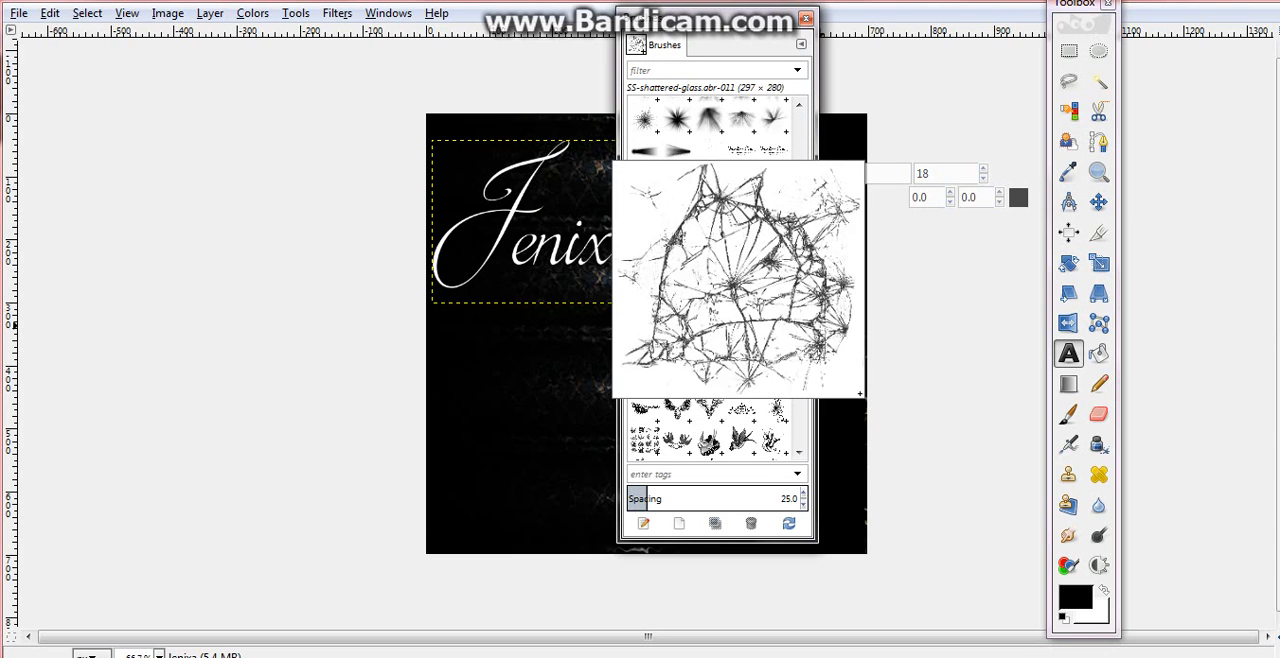
drag(741, 280, 514, 373)
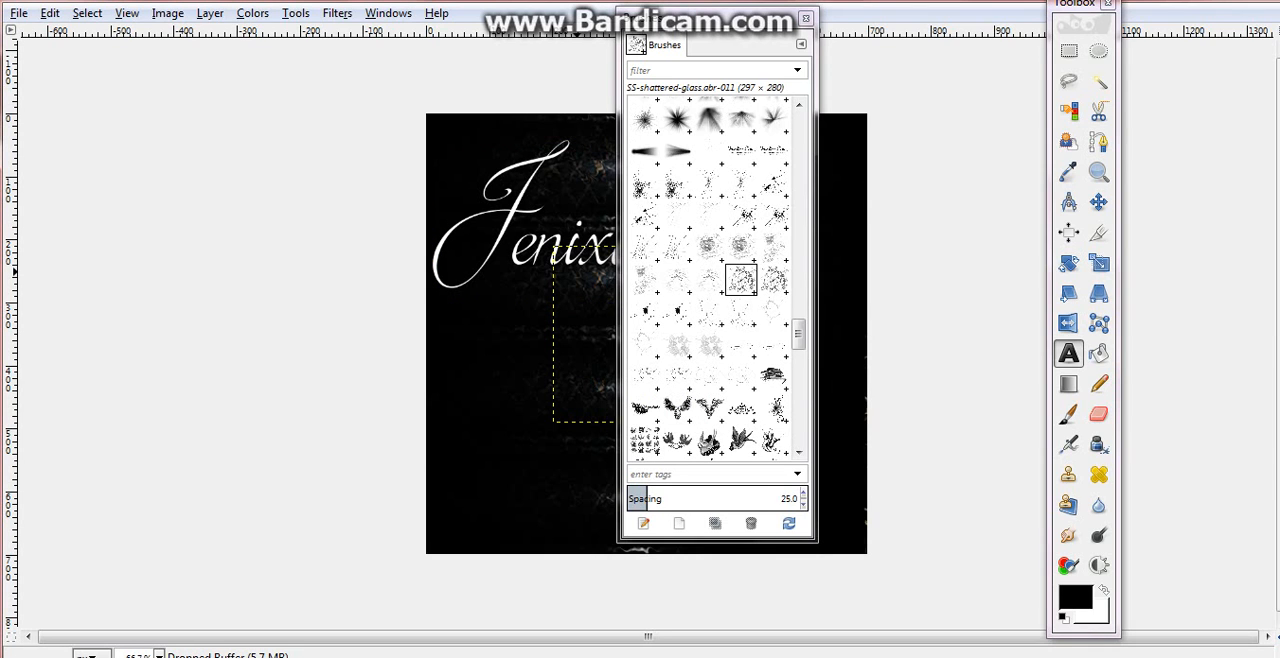
mouse_move(735, 18)
mouse_down()
mouse_move(1058, 18)
mouse_move(1056, 47)
mouse_move(1086, 37)
mouse_up()
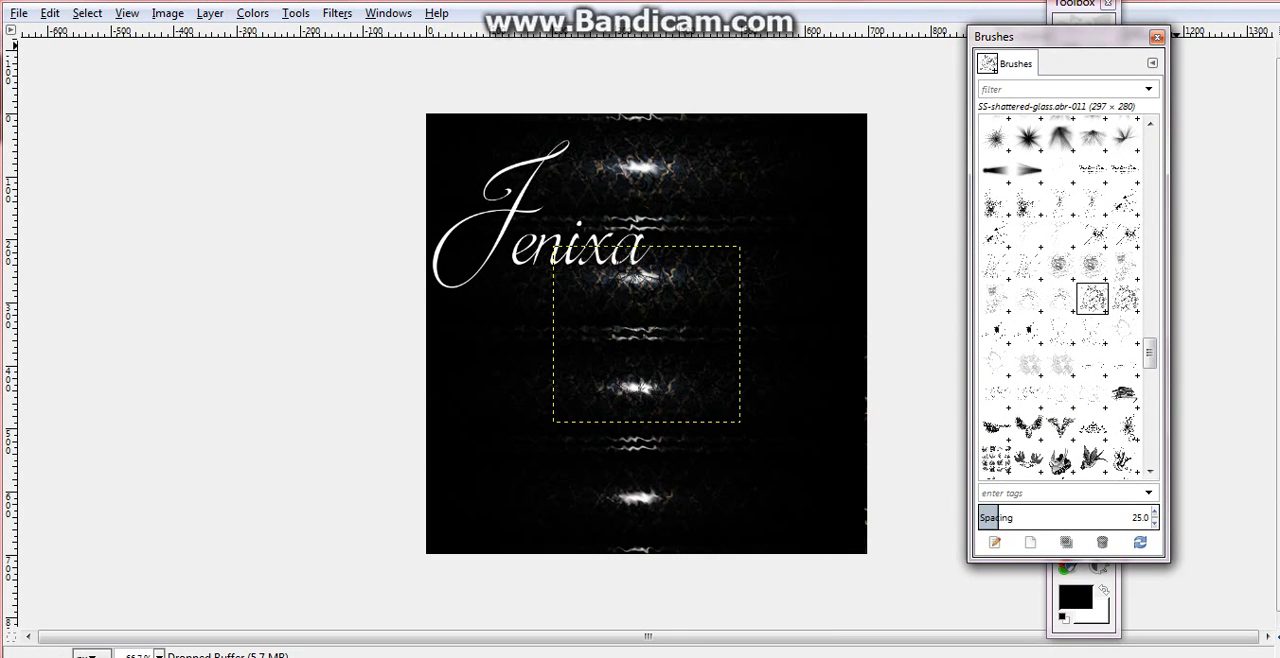
click(1157, 37)
- Try to move the dropped brush layer with the Move tool and undo the move
click(1098, 202)
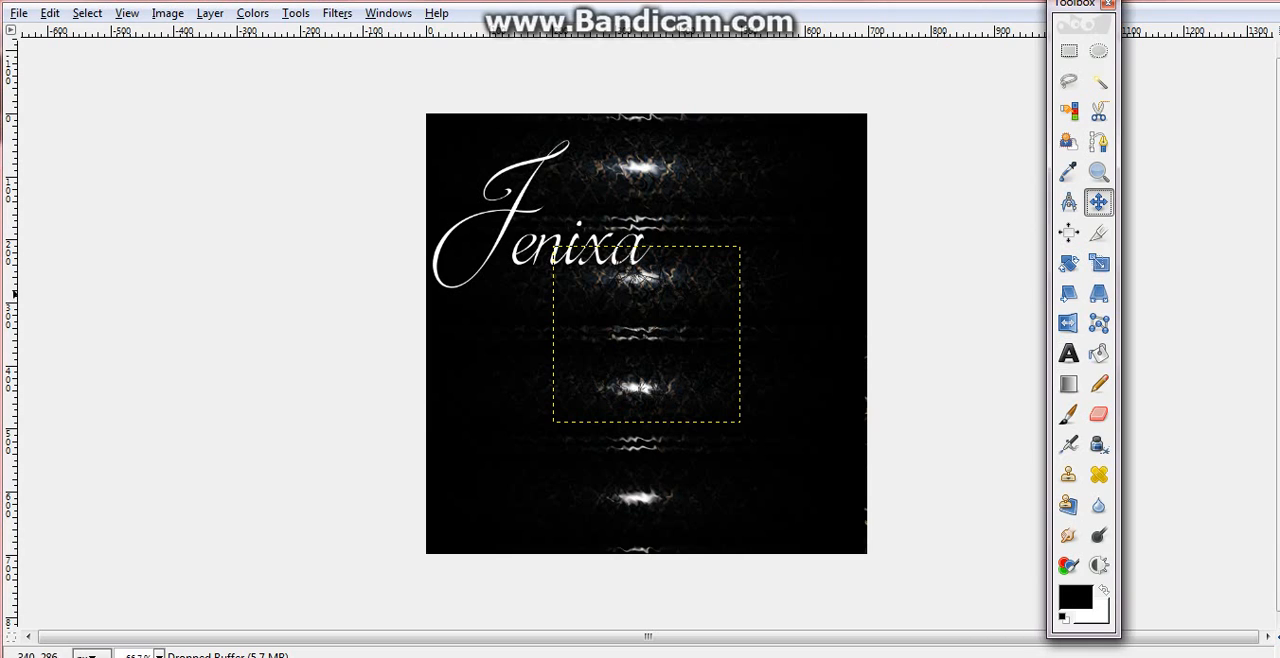
drag(634, 322, 636, 329)
click(50, 13)
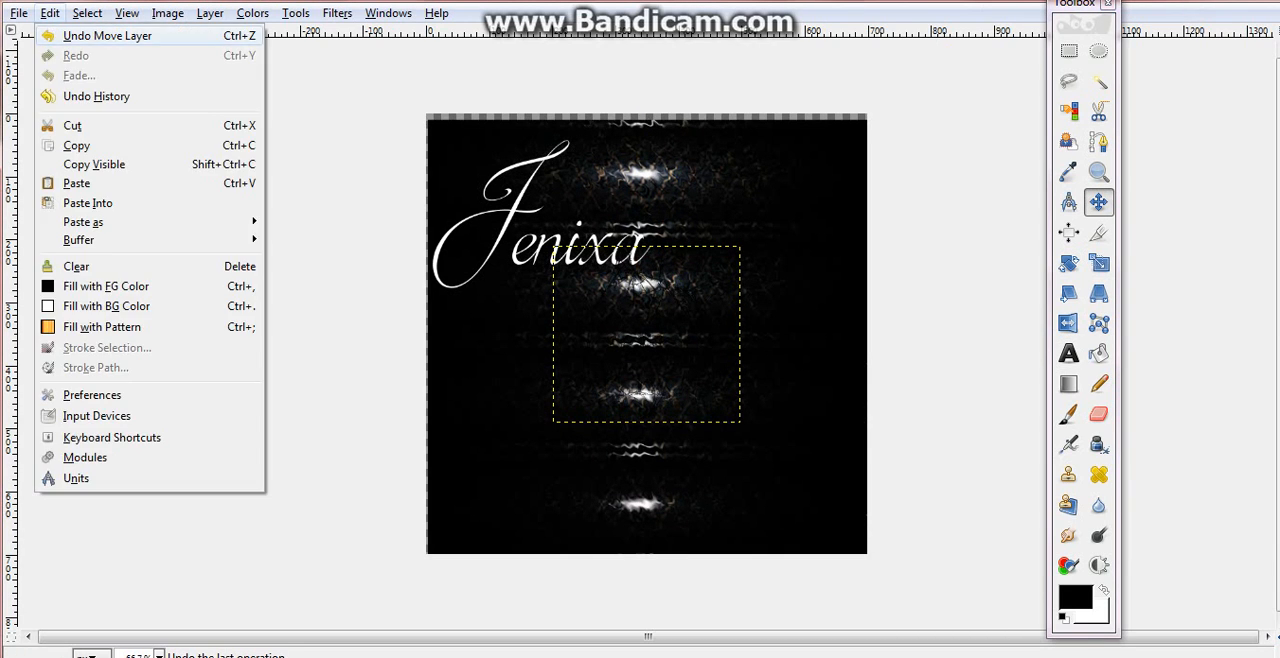
click(100, 36)
- Set the Move tool to move the active layer, and colorize the dropped brush layer with saturation 100 and lightness 100
double_click(1098, 202)
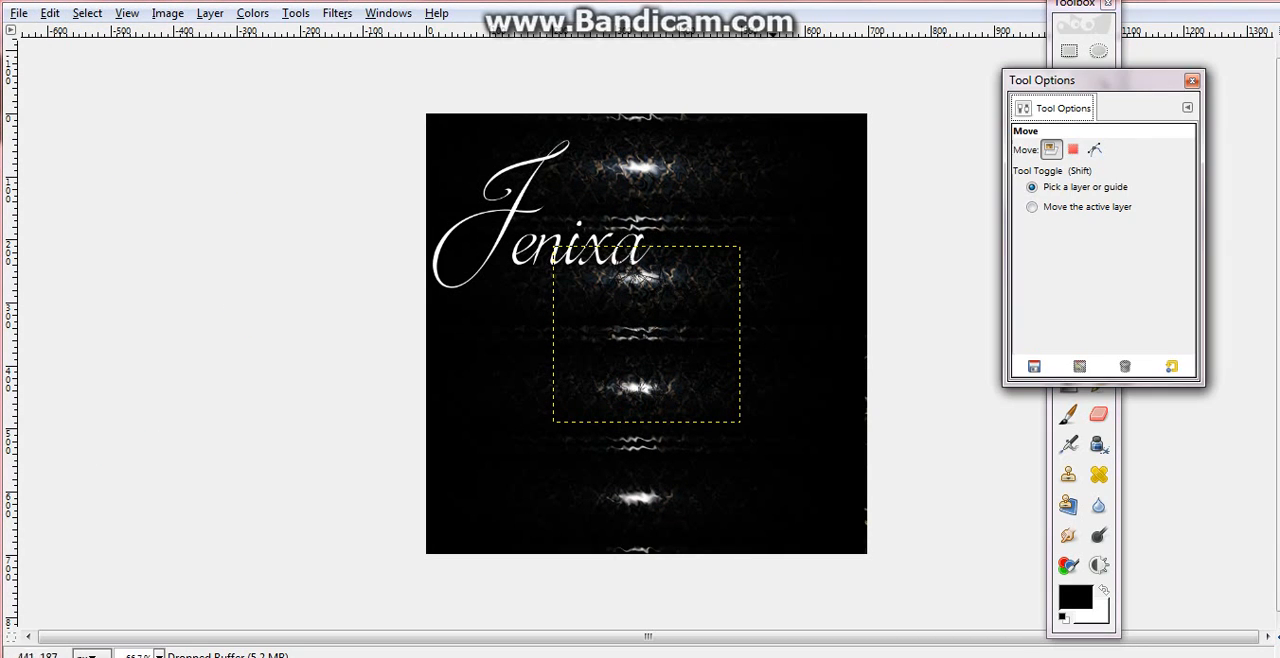
click(1086, 206)
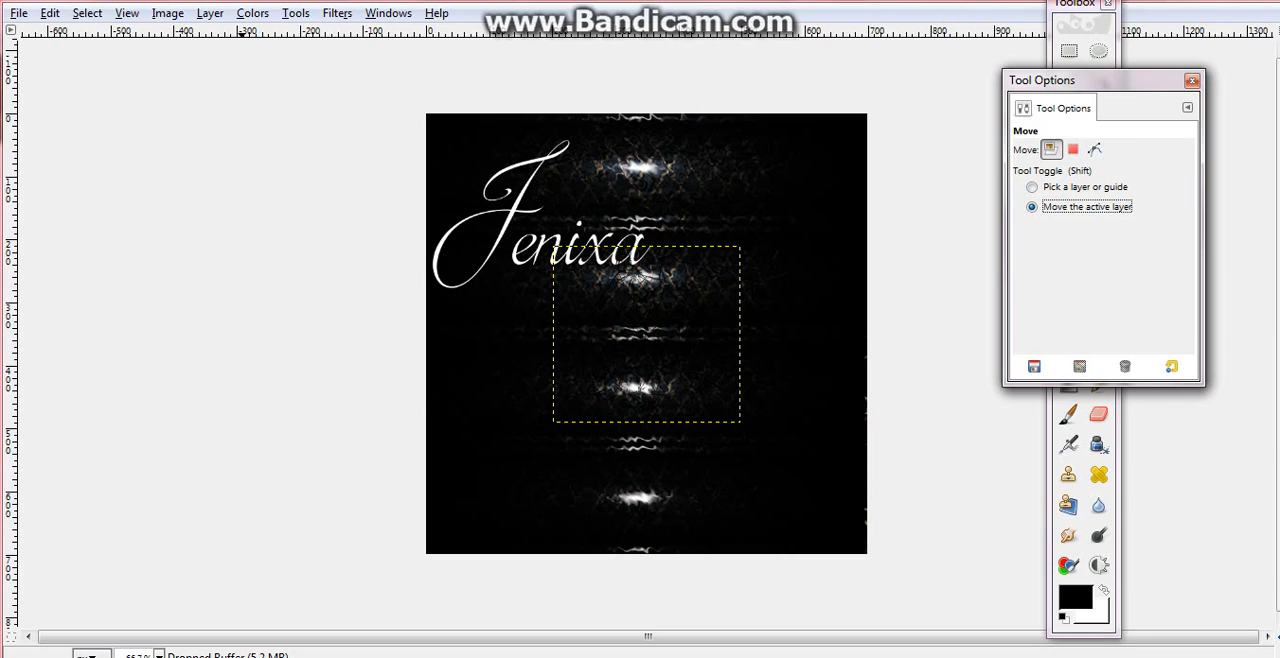
click(252, 13)
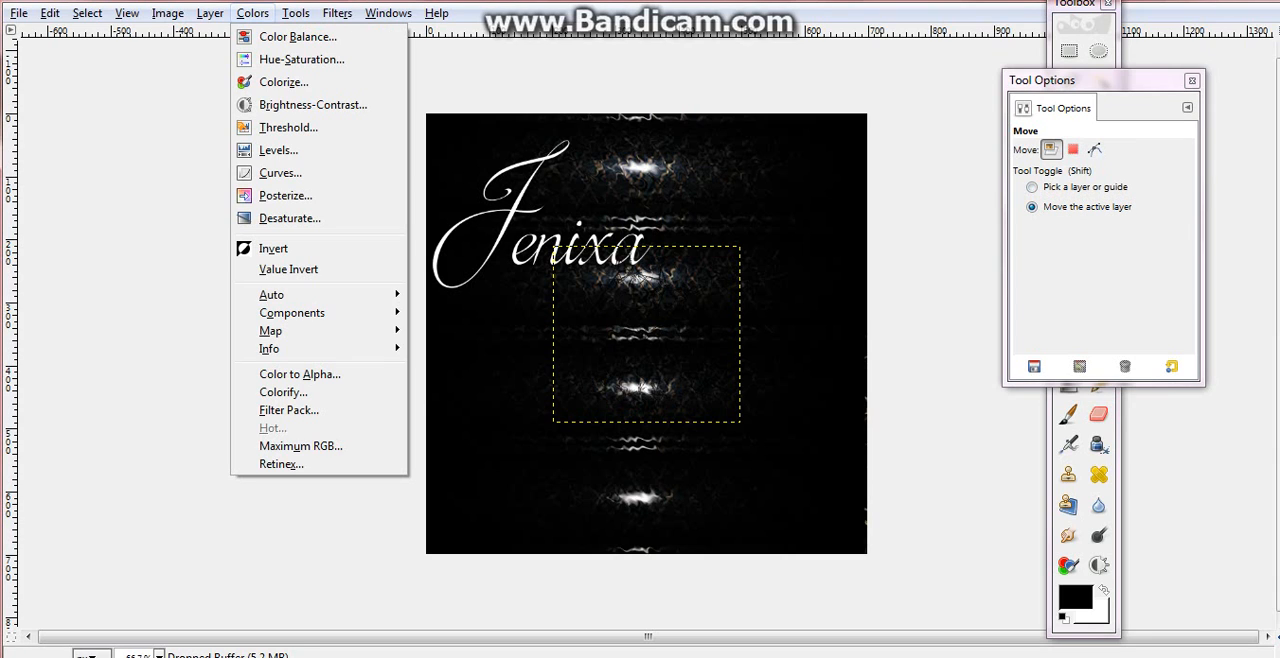
click(250, 82)
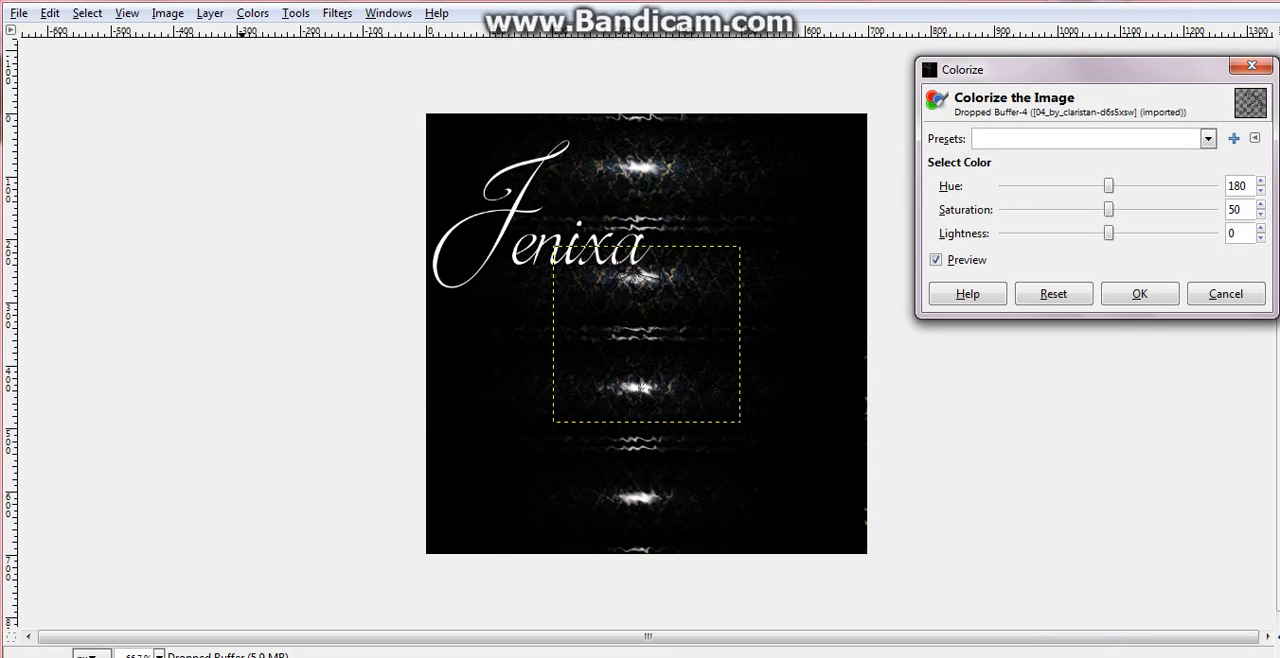
drag(1108, 233, 1213, 233)
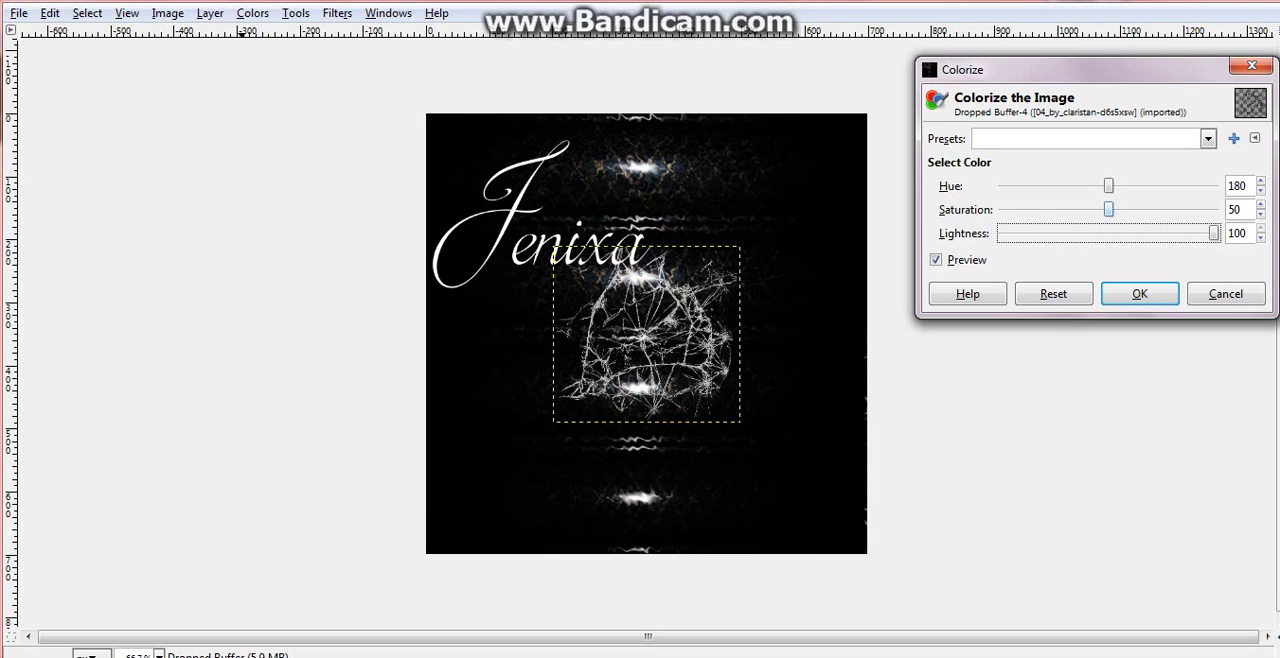
drag(1108, 209, 1213, 209)
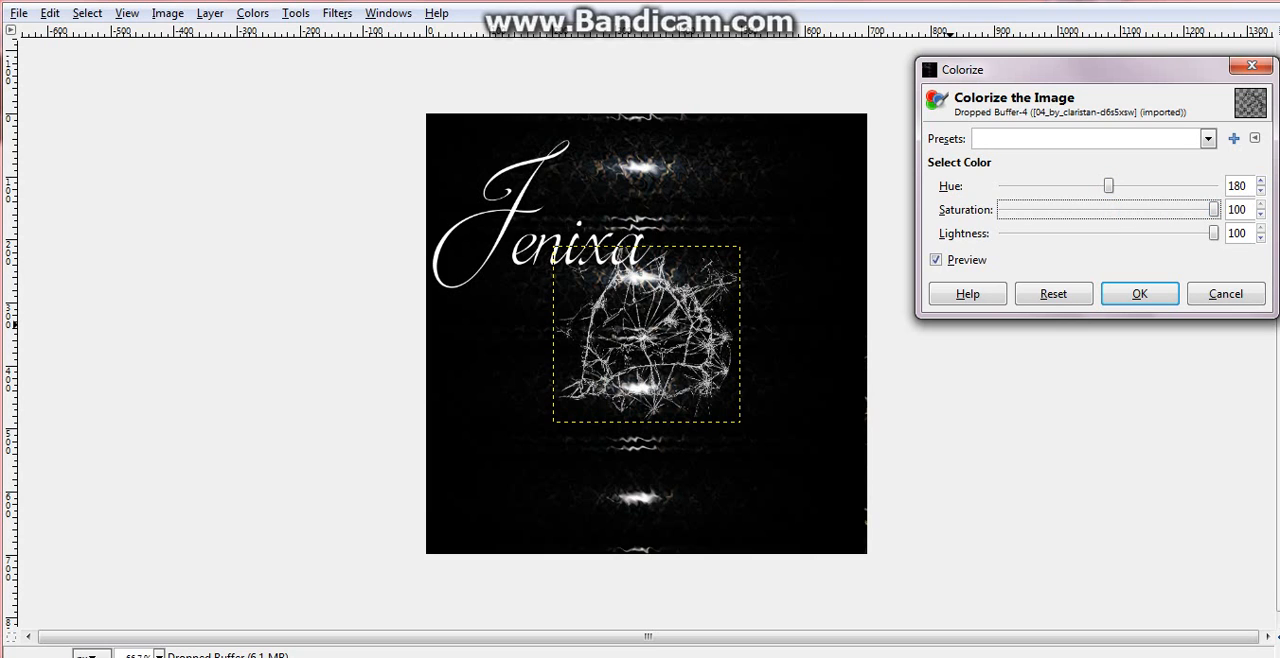
click(1139, 293)
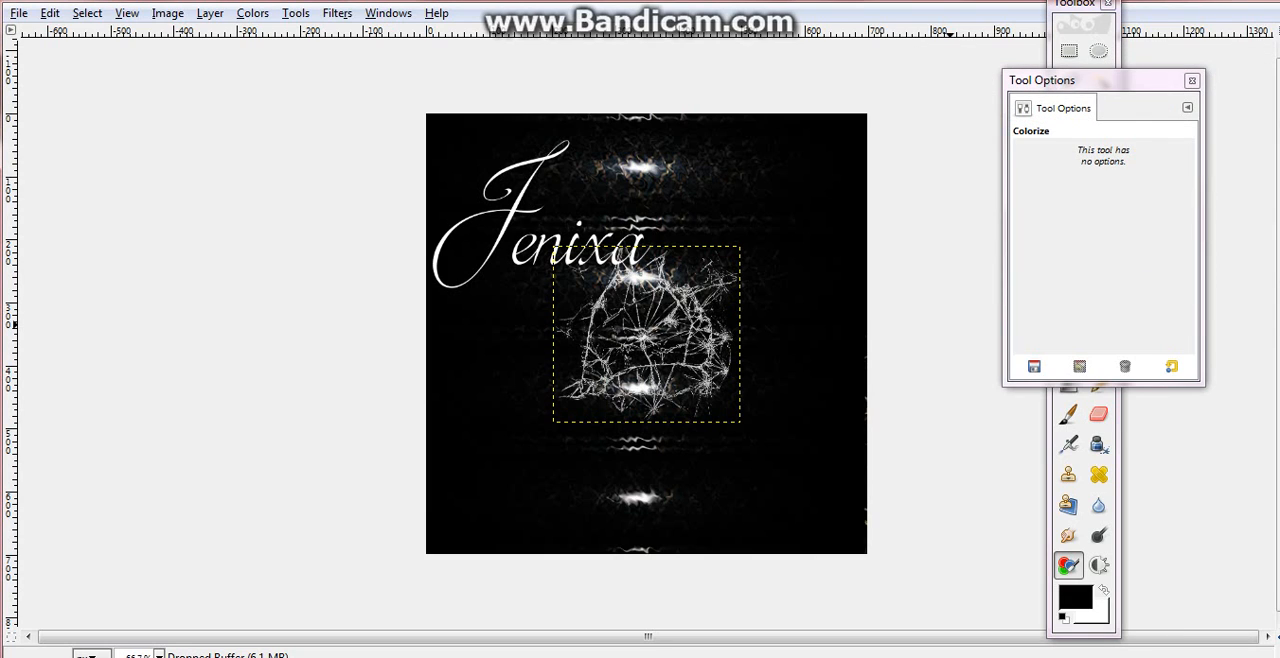
- Scale the shattered-glass brush layer to 700 × 700 px and move it over the whole image
click(1099, 262)
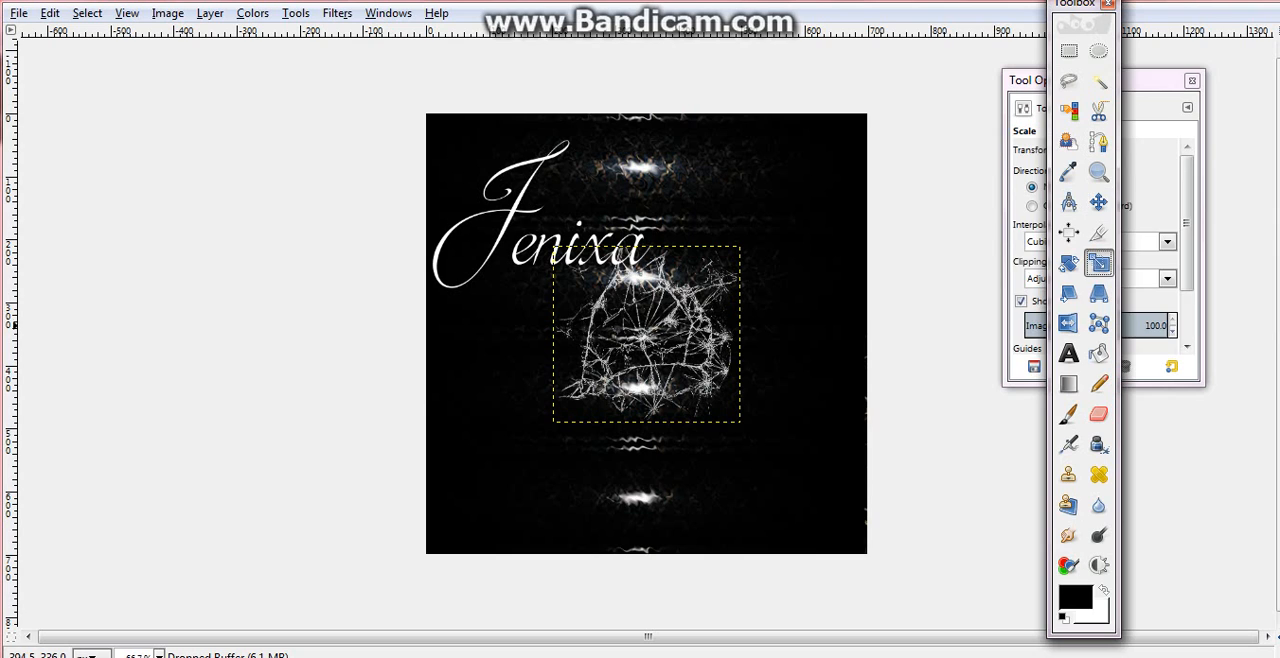
click(620, 268)
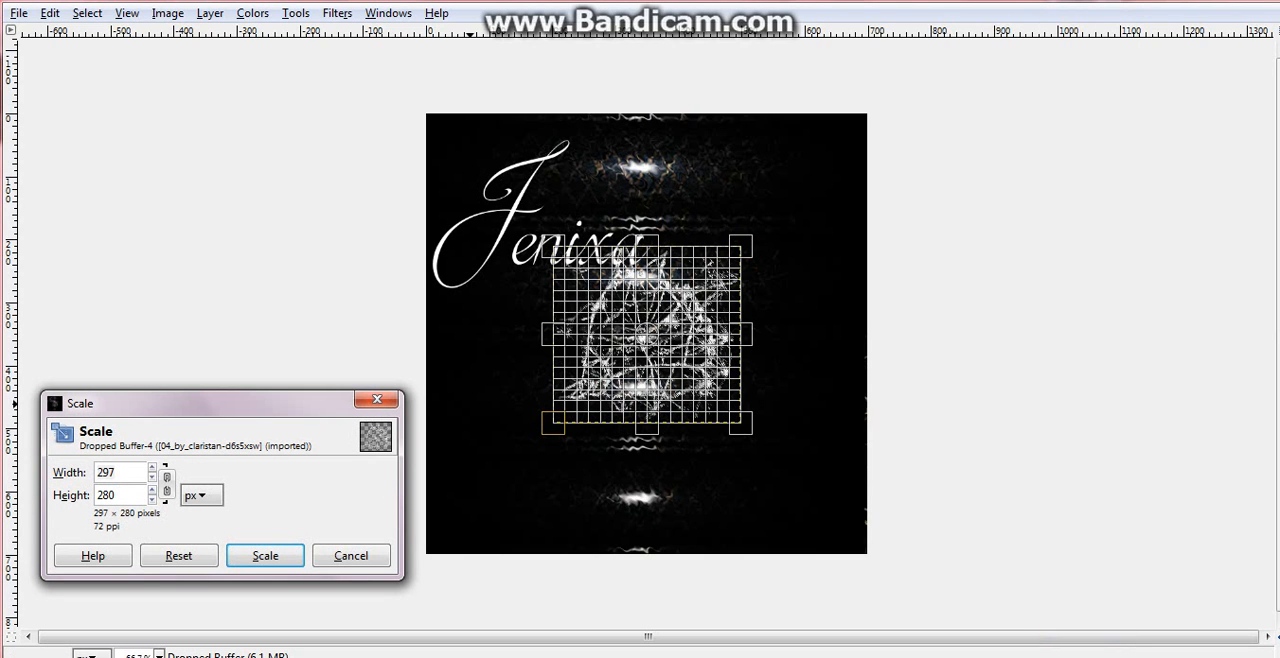
text(700700)
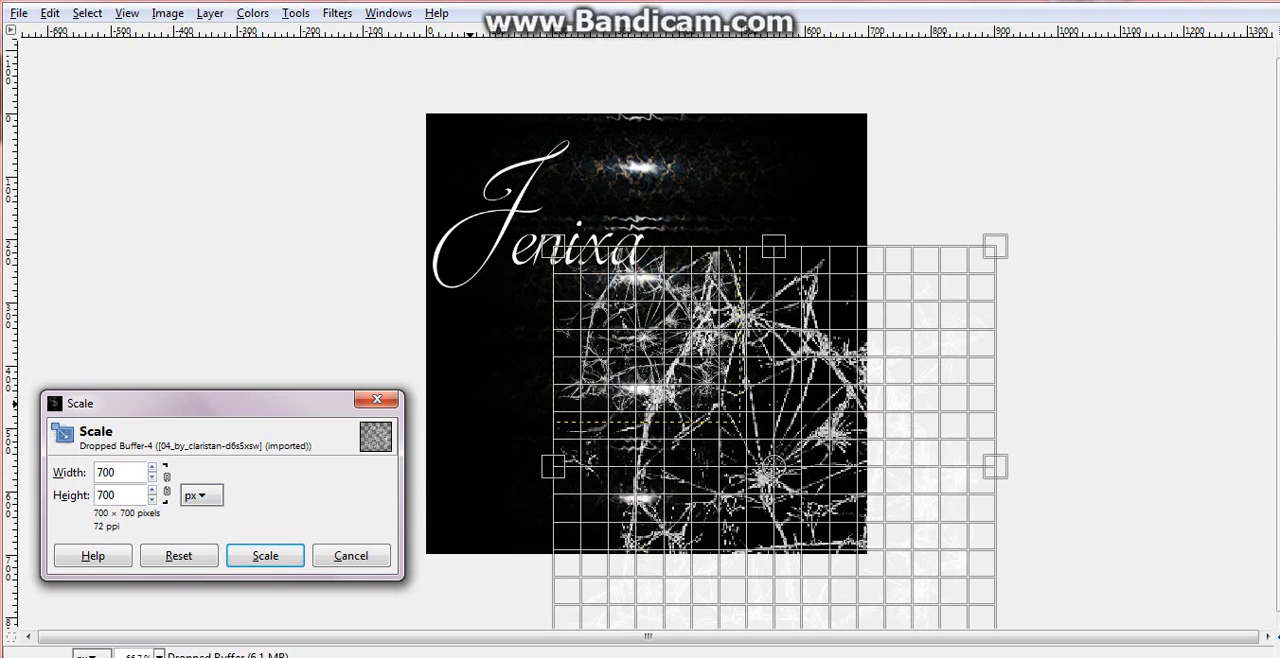
click(265, 555)
click(1099, 203)
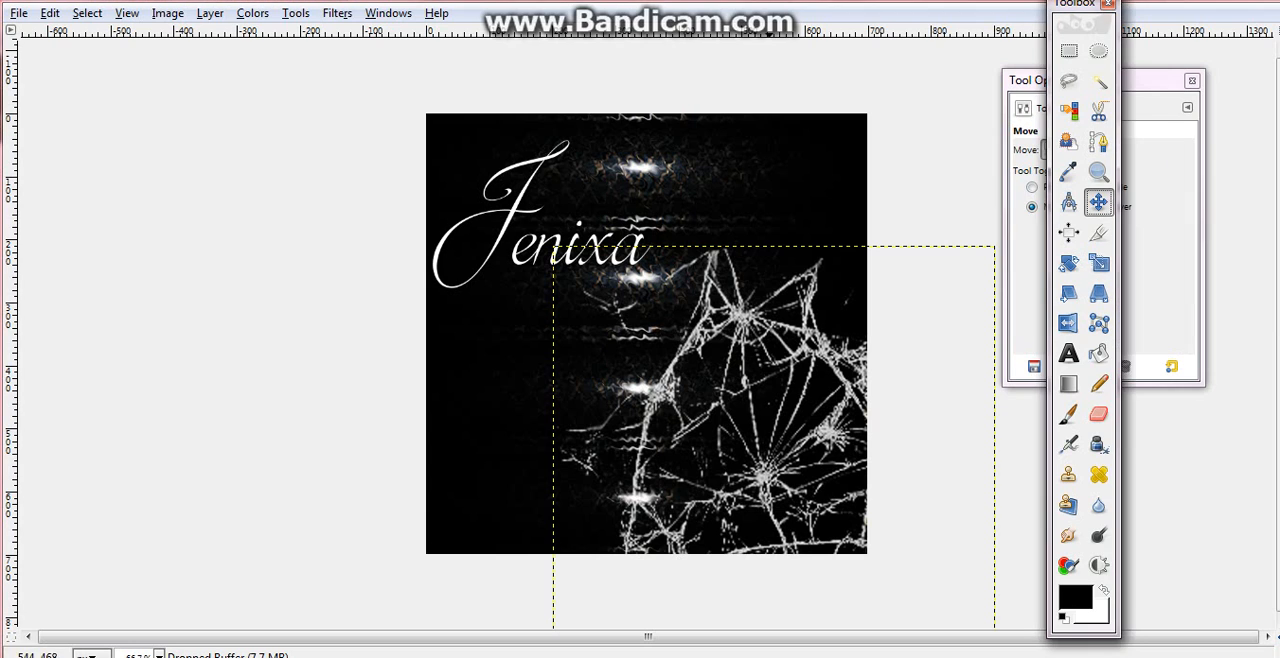
drag(750, 346, 620, 207)
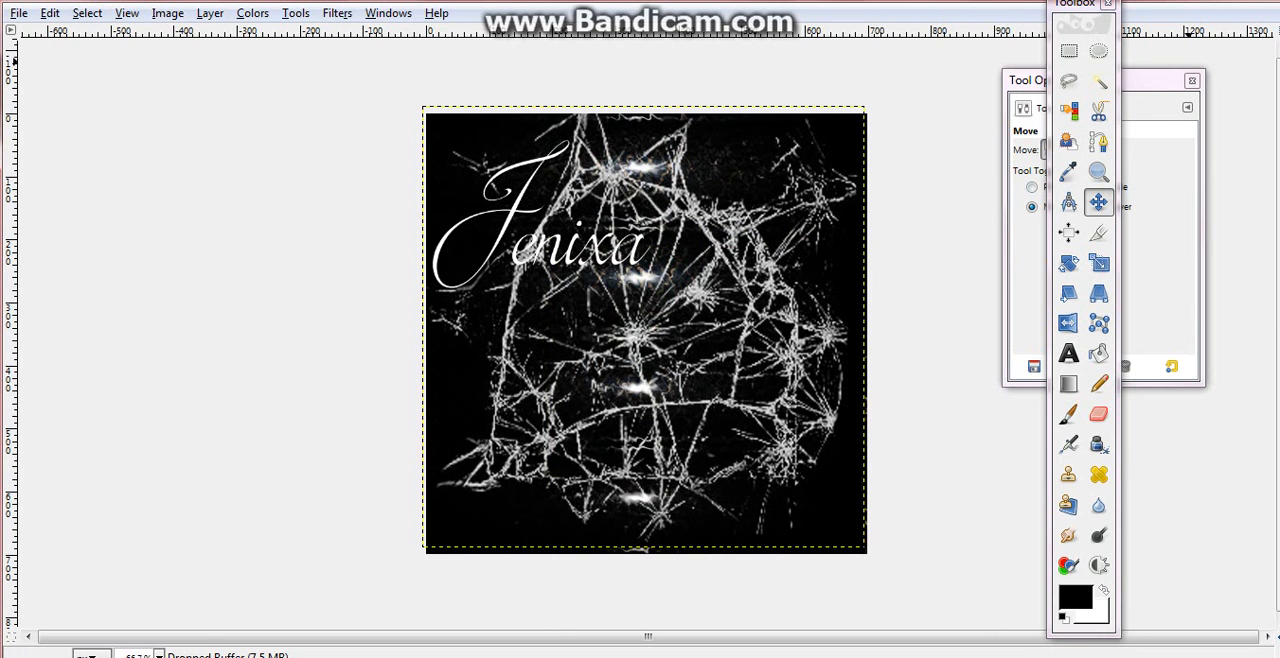
- Show the Layers dialog, nudge the brush layer into line with the canvas edges, and lower its opacity to 56
key(ctrl+l)
click(1066, 130)
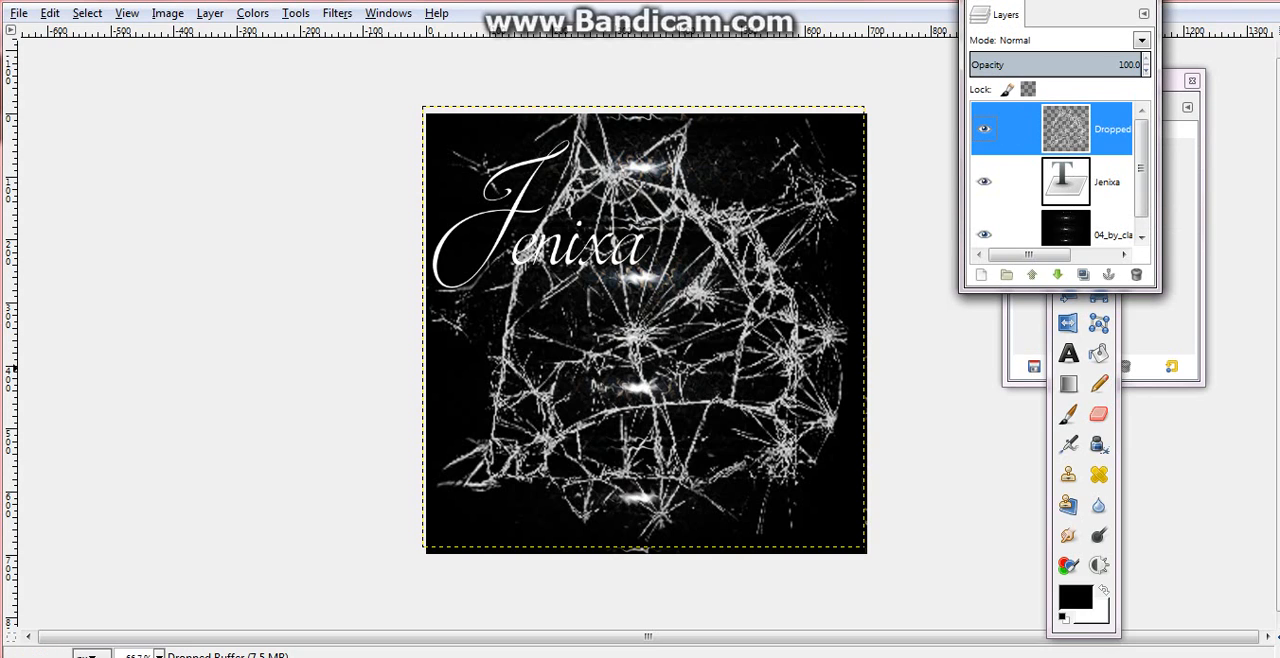
drag(817, 299, 819, 304)
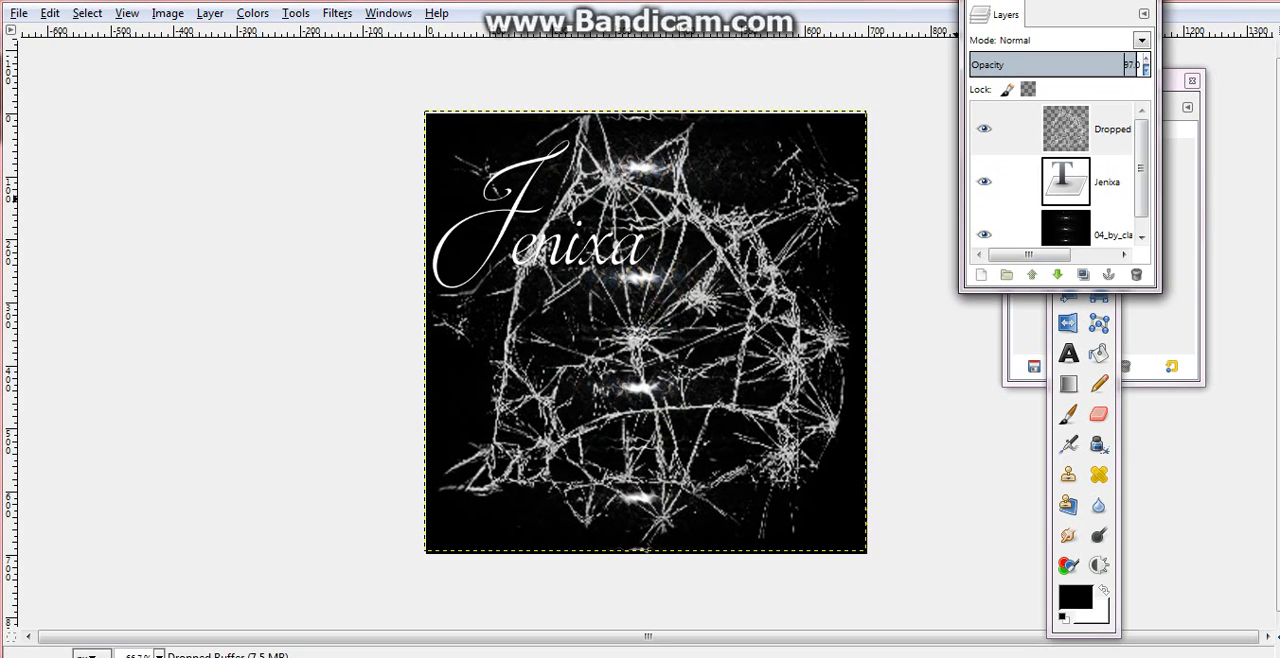
drag(1136, 64, 1065, 64)
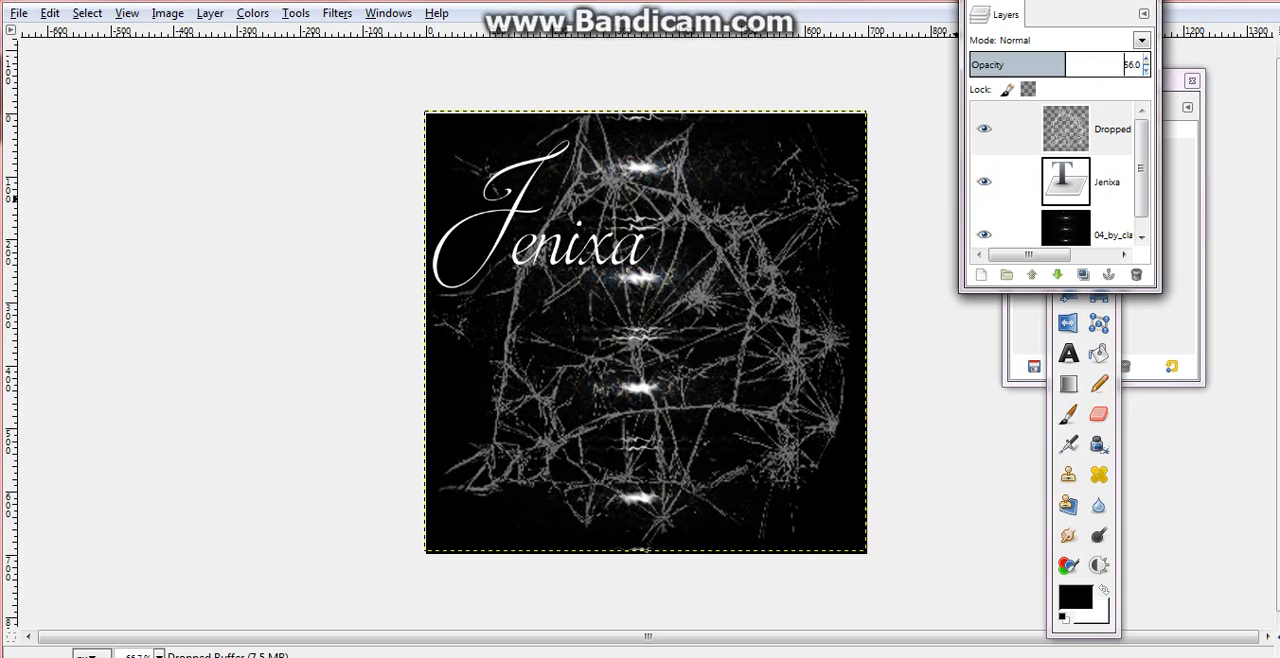